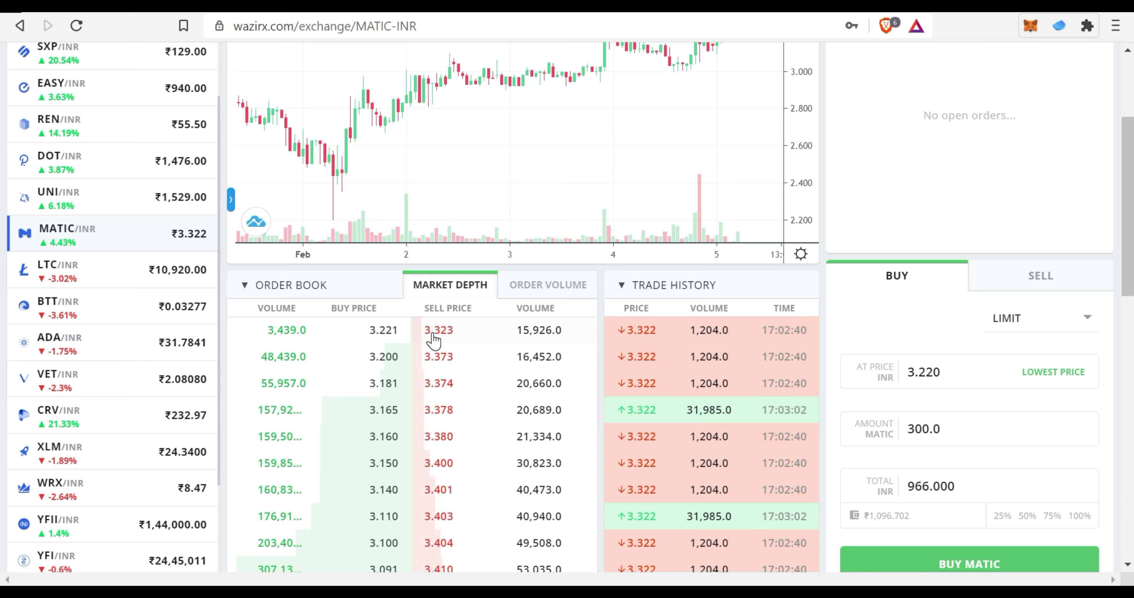
left_click(437, 338)
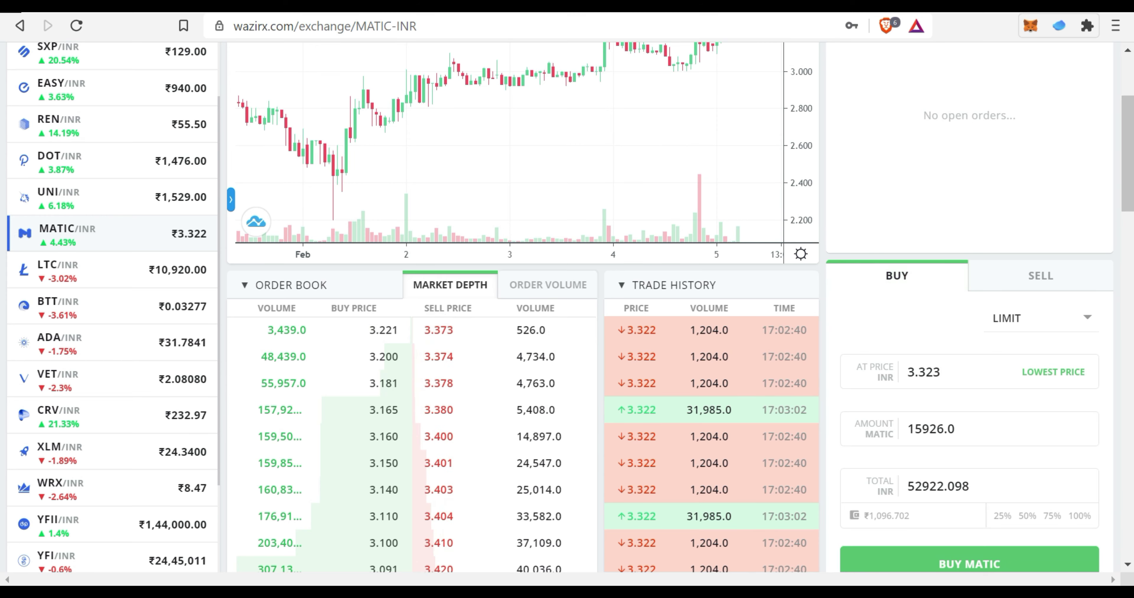
left_click(923, 372)
double_click(923, 372)
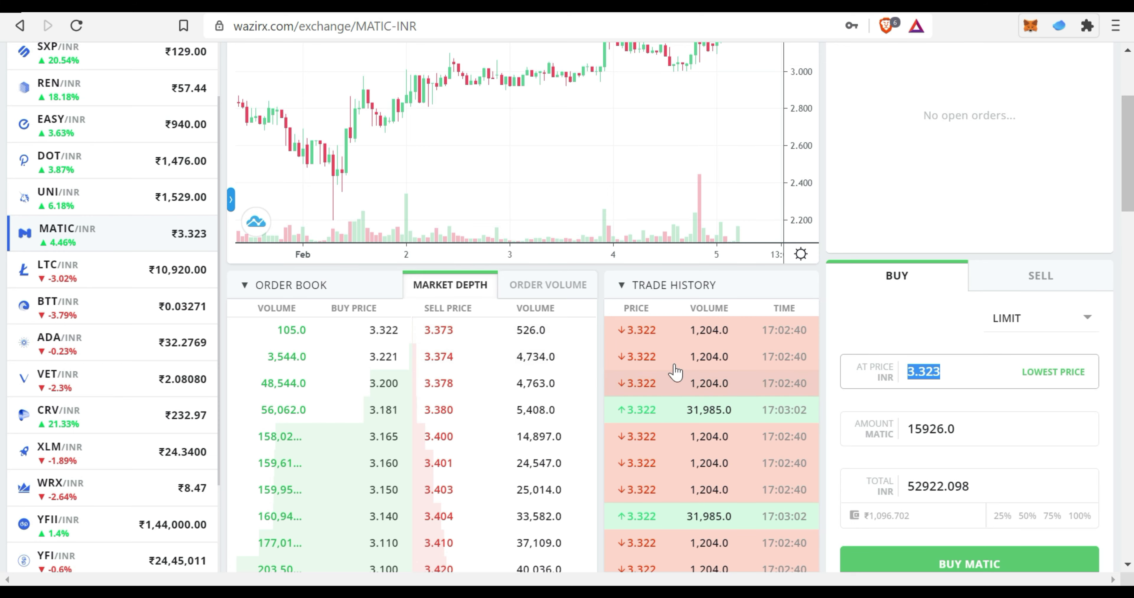
scroll(440, 341, "up", 1)
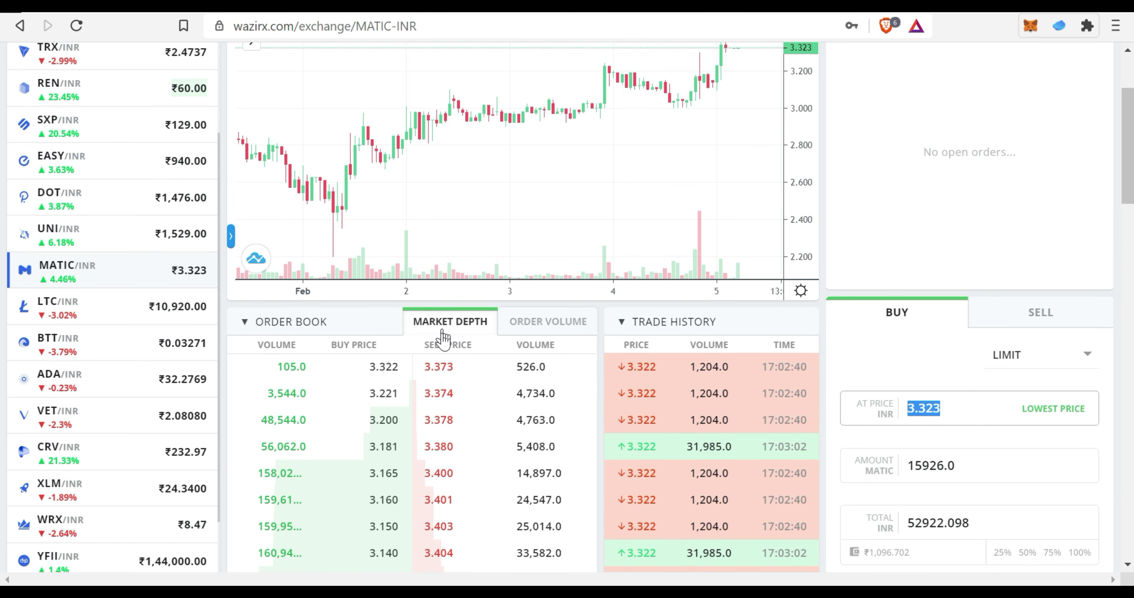
- Place a limit buy order for 300 MATIC at the 3.373 INR sell price from the order book
left_click(438, 366)
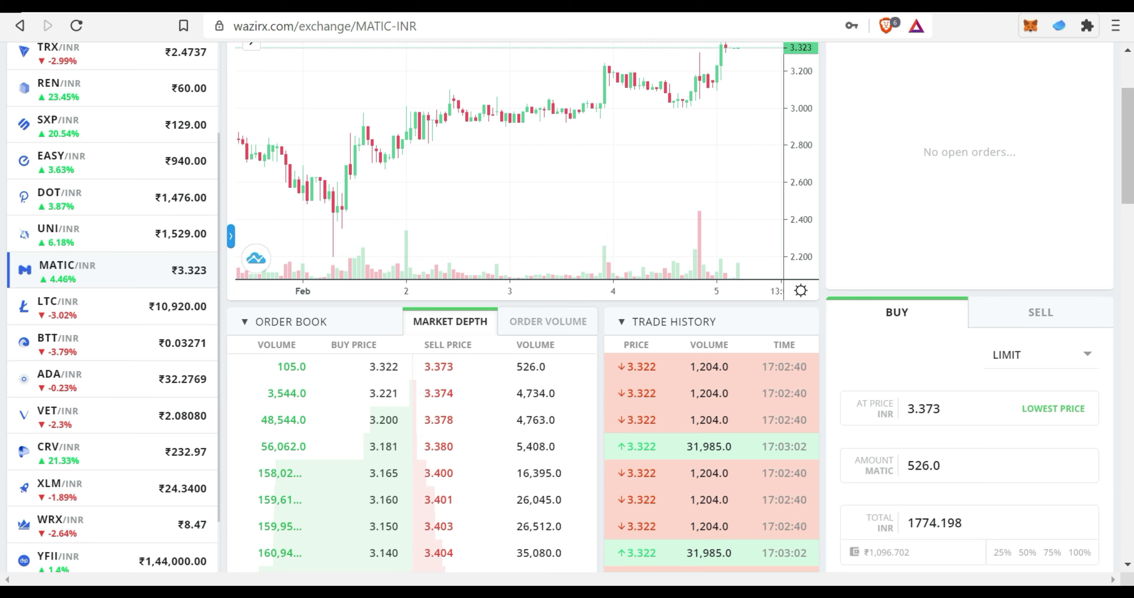
scroll(857, 315, "down", 4)
left_click(859, 299)
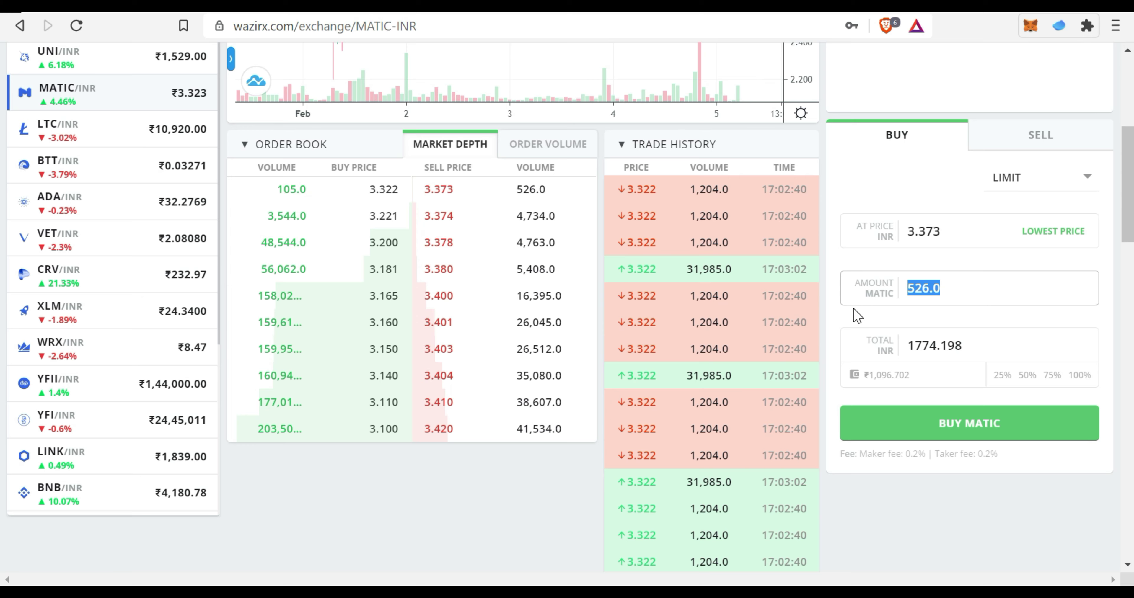
type("300")
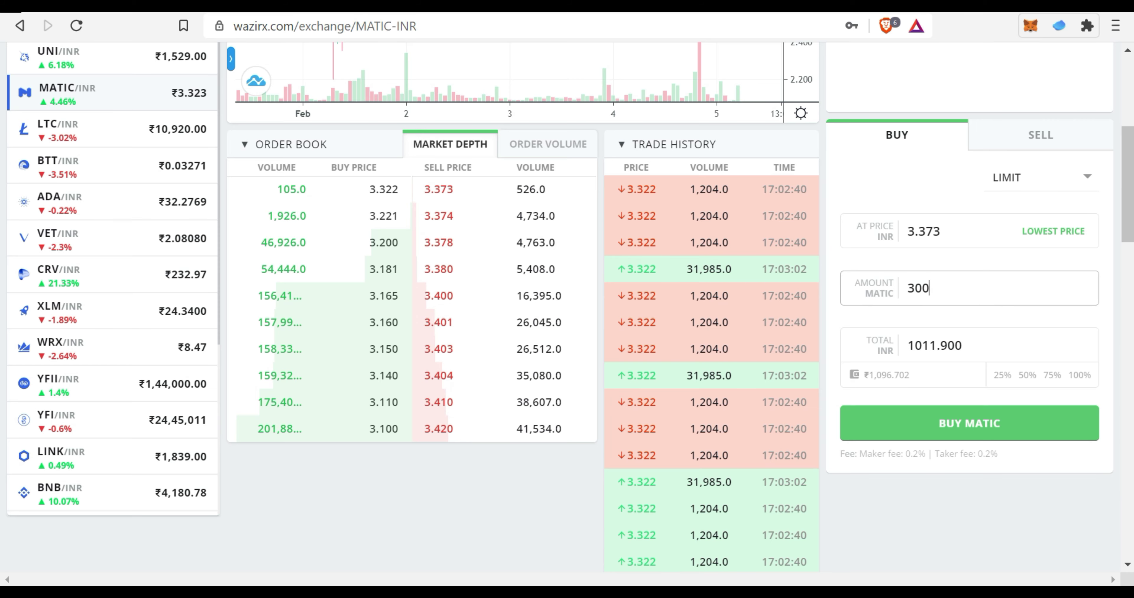
scroll(964, 489, "up", 2)
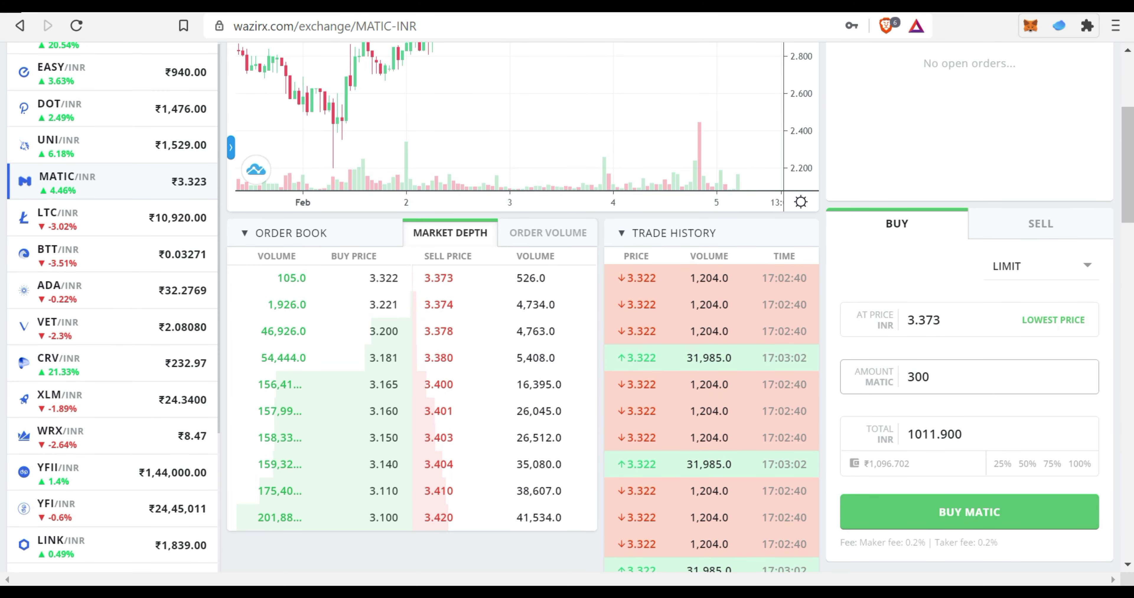
left_click(969, 517)
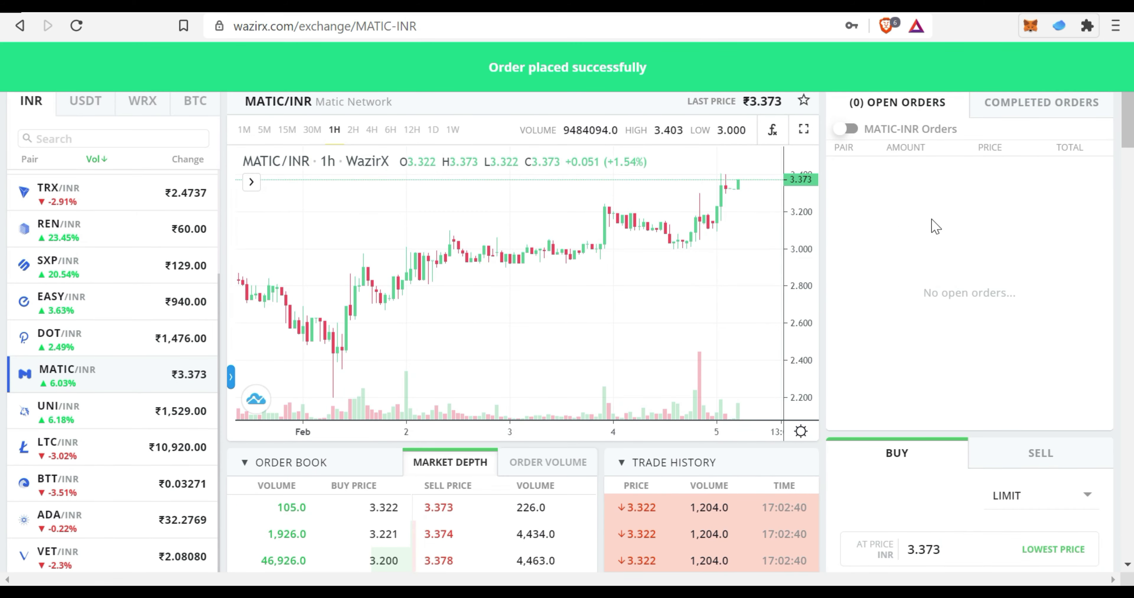
- Check the completed orders, and examine the available and total MATIC balance on the Funds page
left_click(1030, 104)
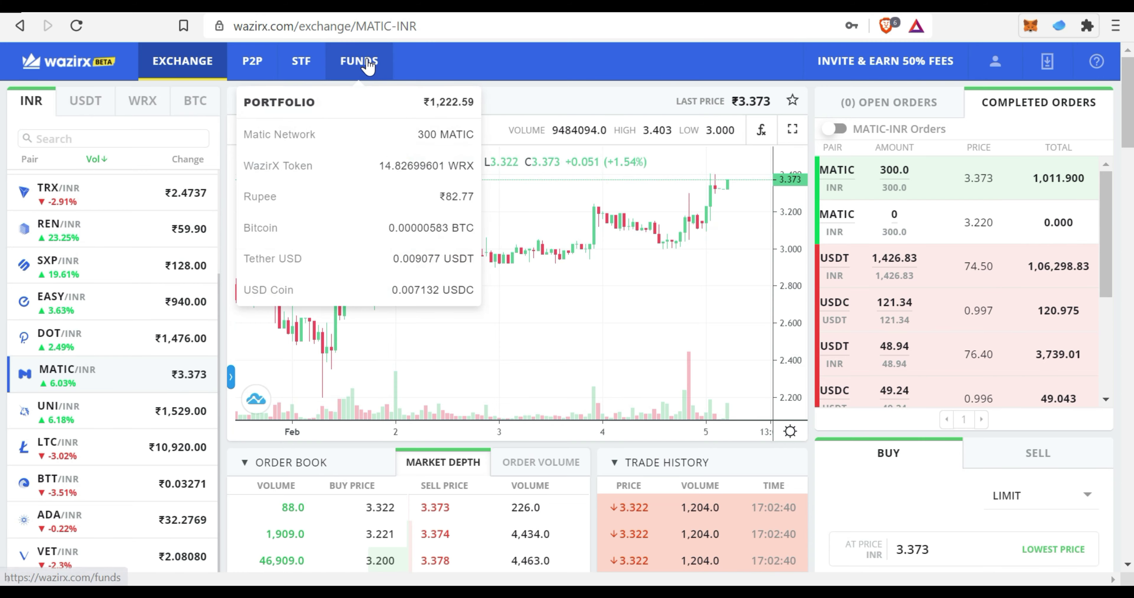
left_click(361, 61)
left_click_drag(210, 316, 506, 314)
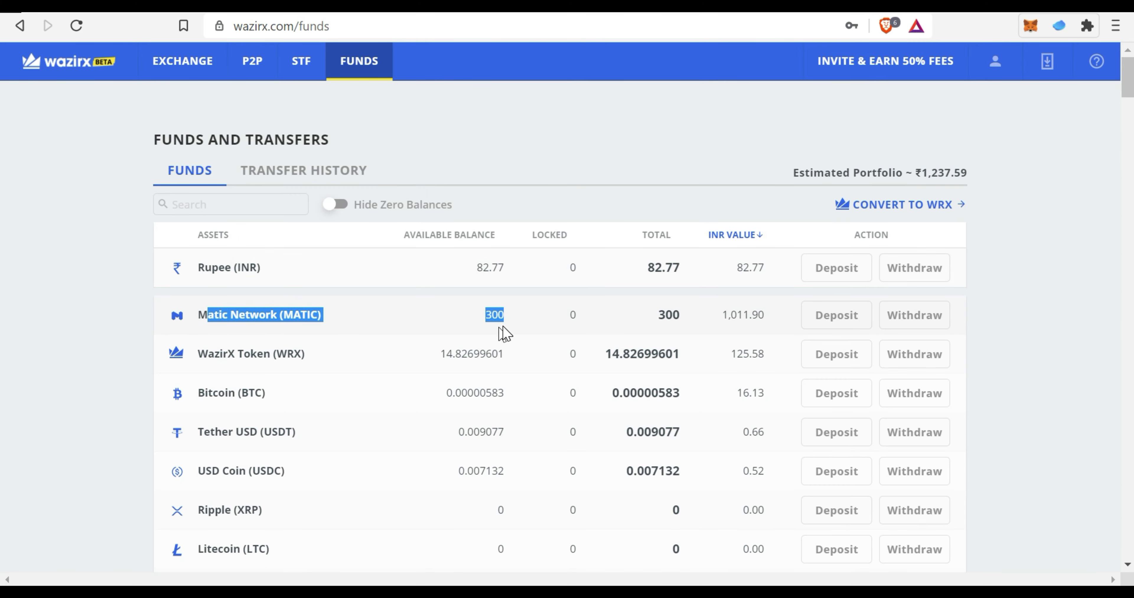
left_click(517, 328)
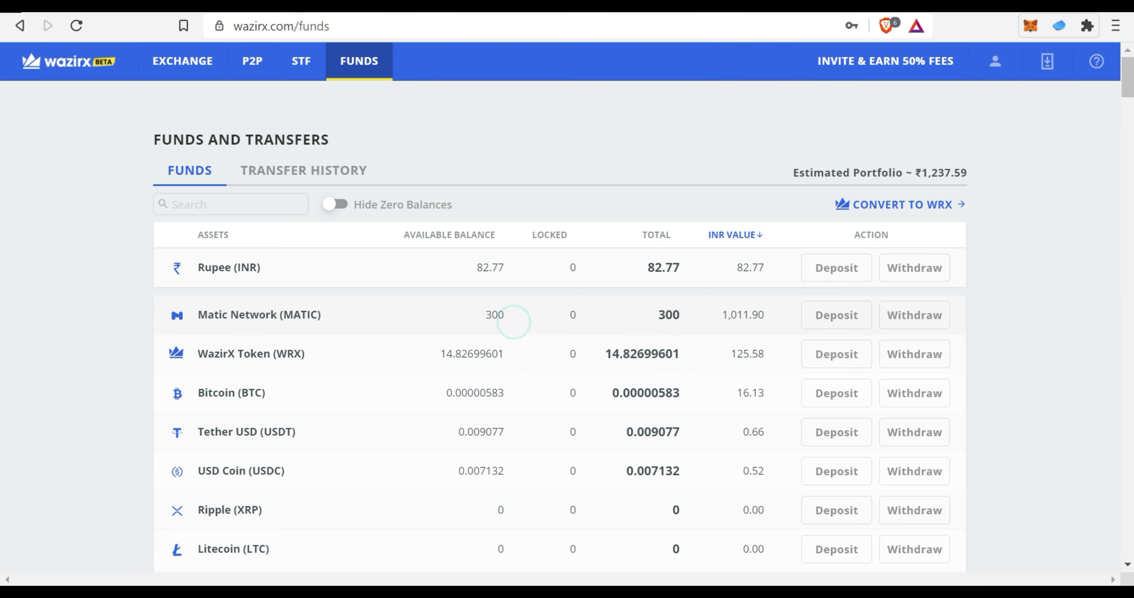
double_click(667, 316)
left_click(697, 326)
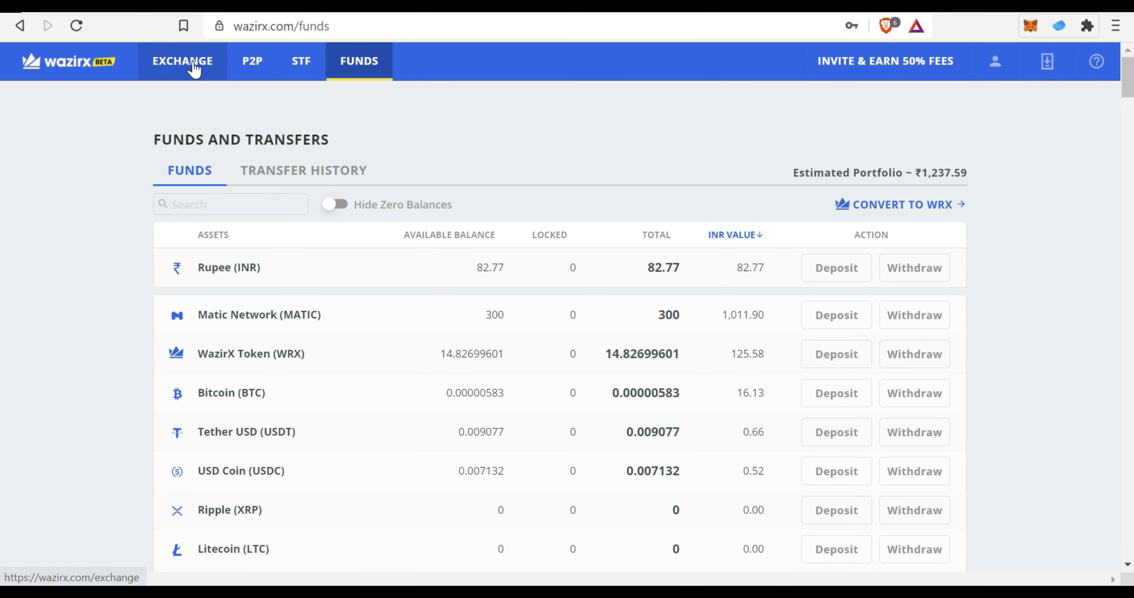
- Return to the exchange and open the sell order form for the MATIC/INR pair
left_click(196, 77)
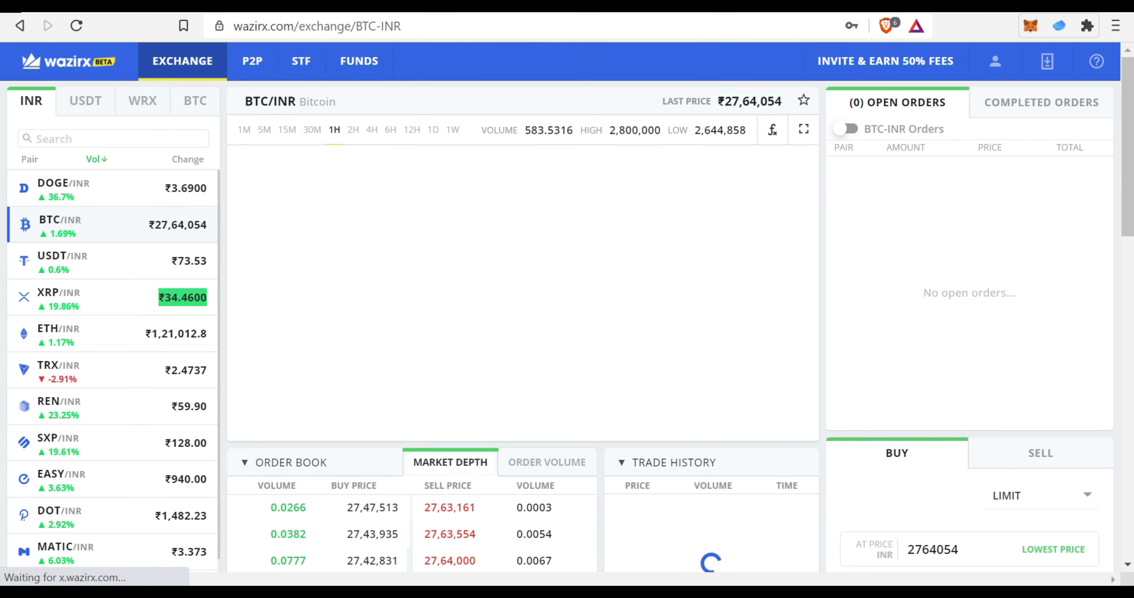
scroll(121, 283, "down", 4)
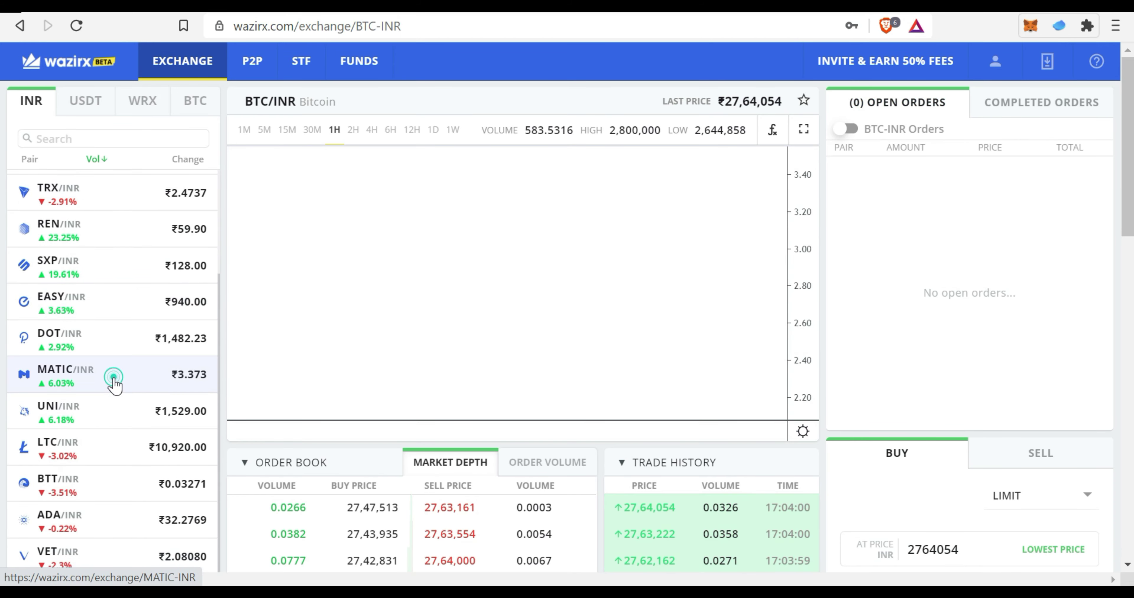
left_click(112, 382)
scroll(863, 313, "down", 5)
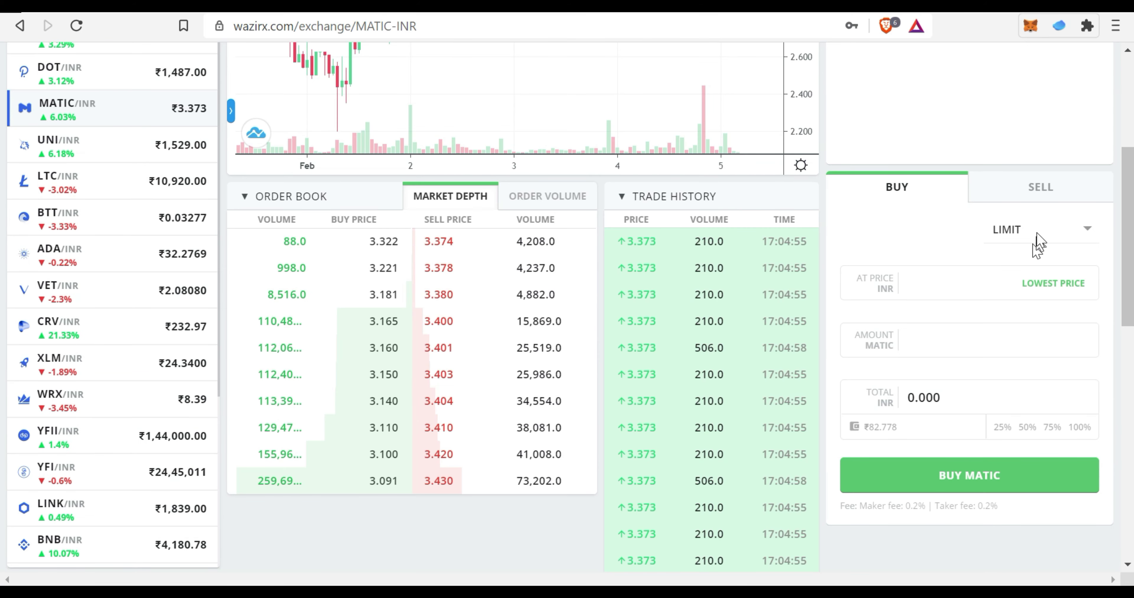
left_click(1032, 188)
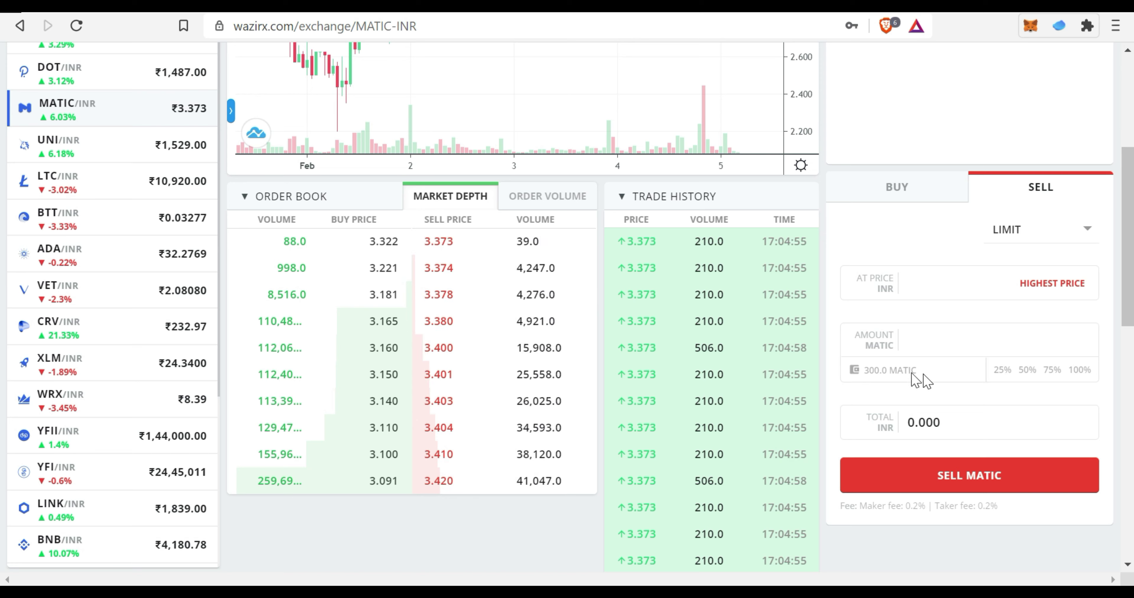
- Place a limit sell order for 100% of the MATIC balance at 4 INR and check it in the open orders
left_click_drag(927, 374, 861, 373)
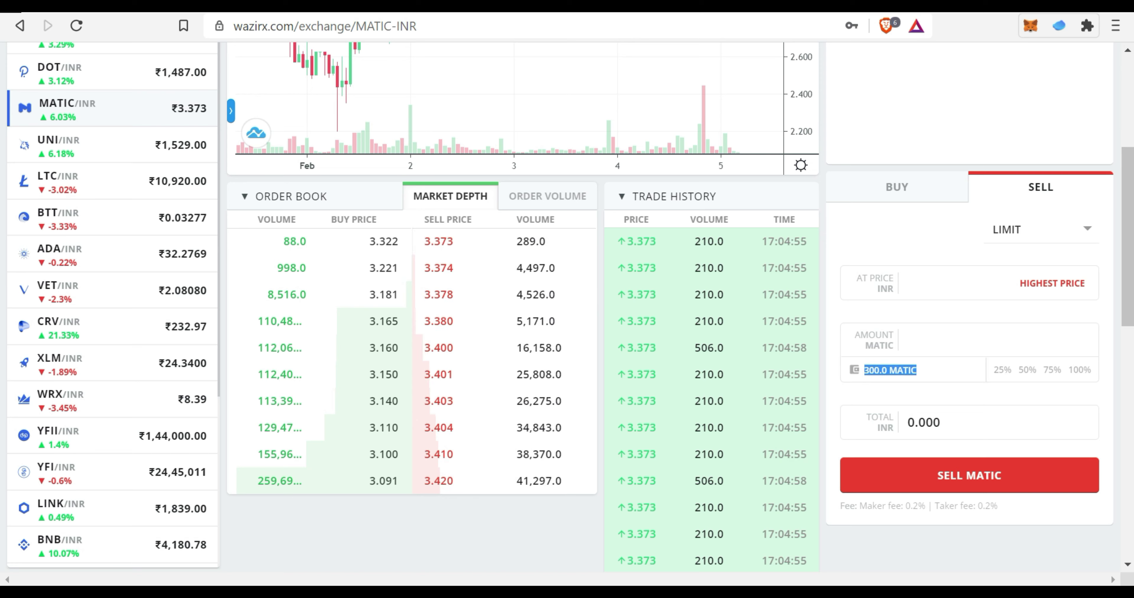
left_click(1083, 371)
double_click(923, 340)
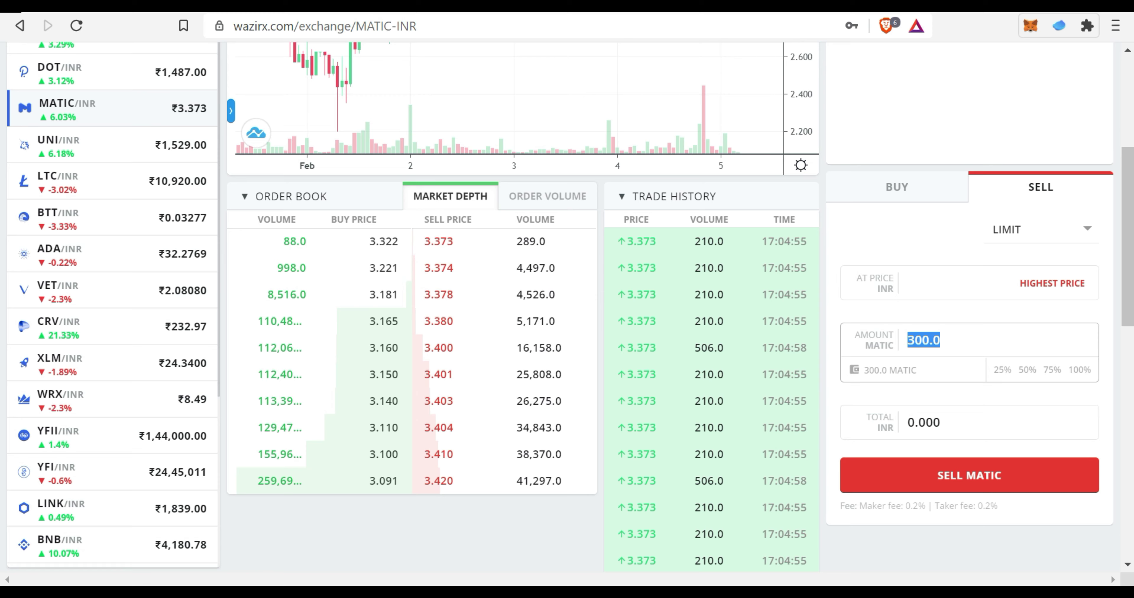
left_click(924, 286)
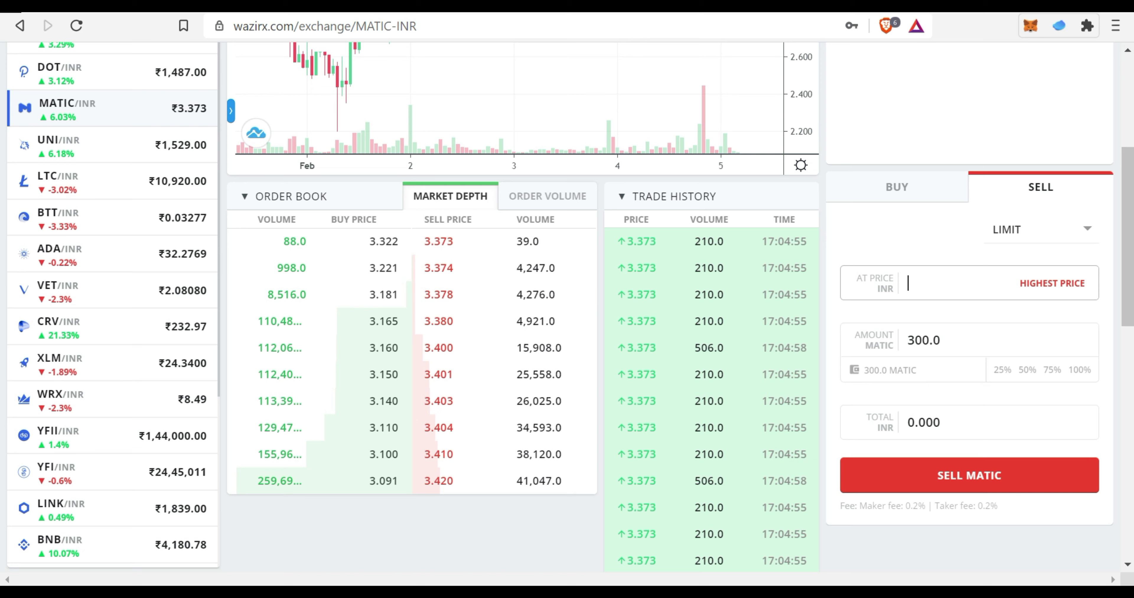
type("4")
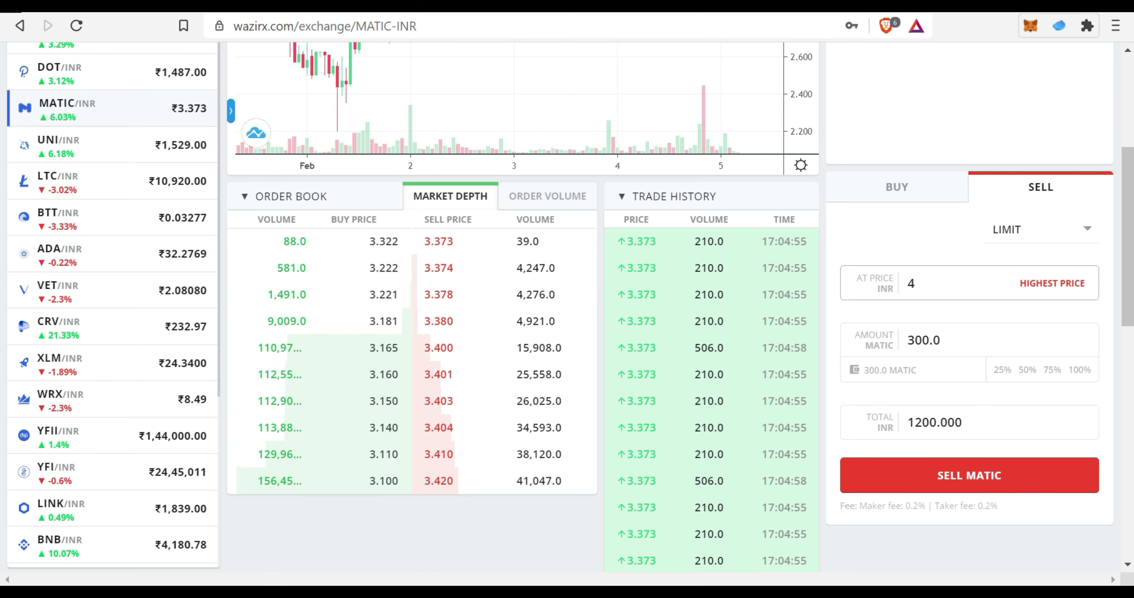
key("Tab")
key("Tab")
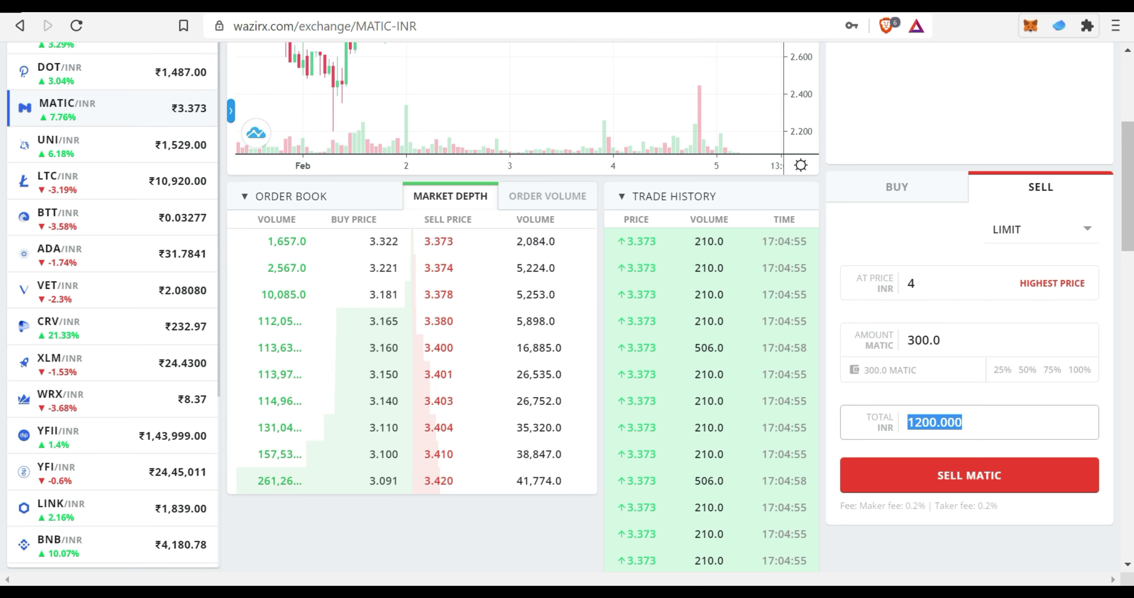
left_click(955, 482)
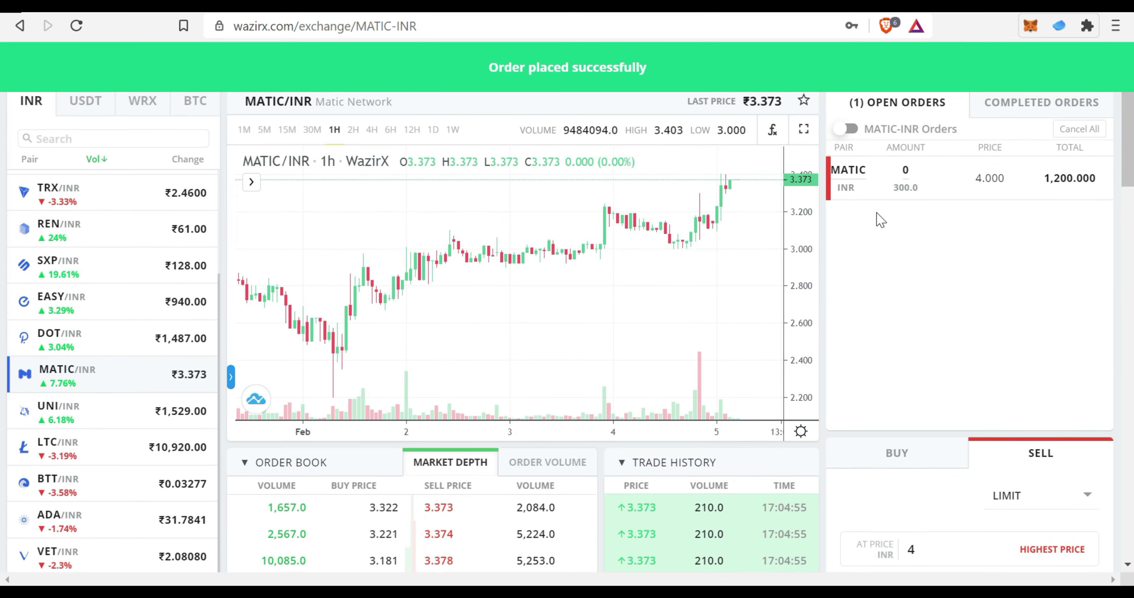
mouse_move(984, 197)
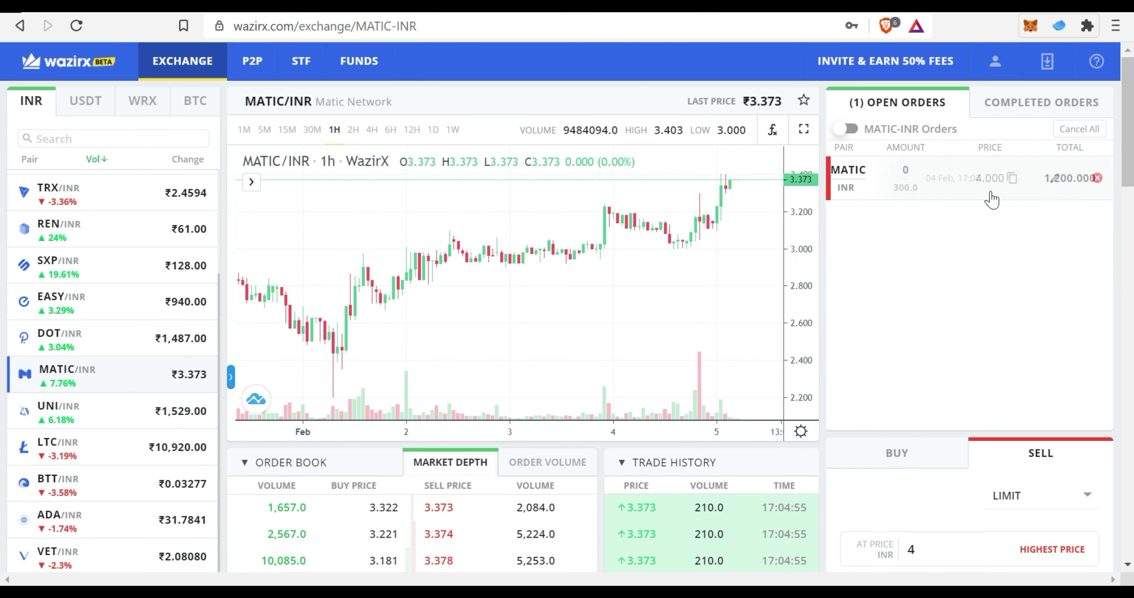
scroll(875, 450, "down", 3)
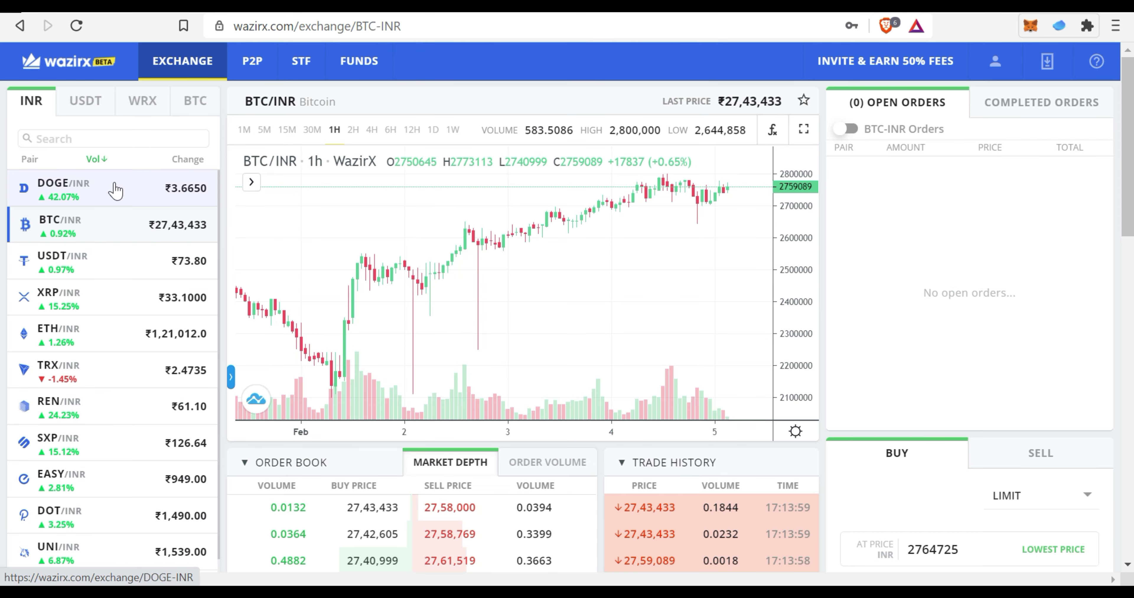
- Search for ROSE in the INR, USDT, WRX and BTC markets, and switch to Binance to search its spot markets for ROSE
left_click(90, 137)
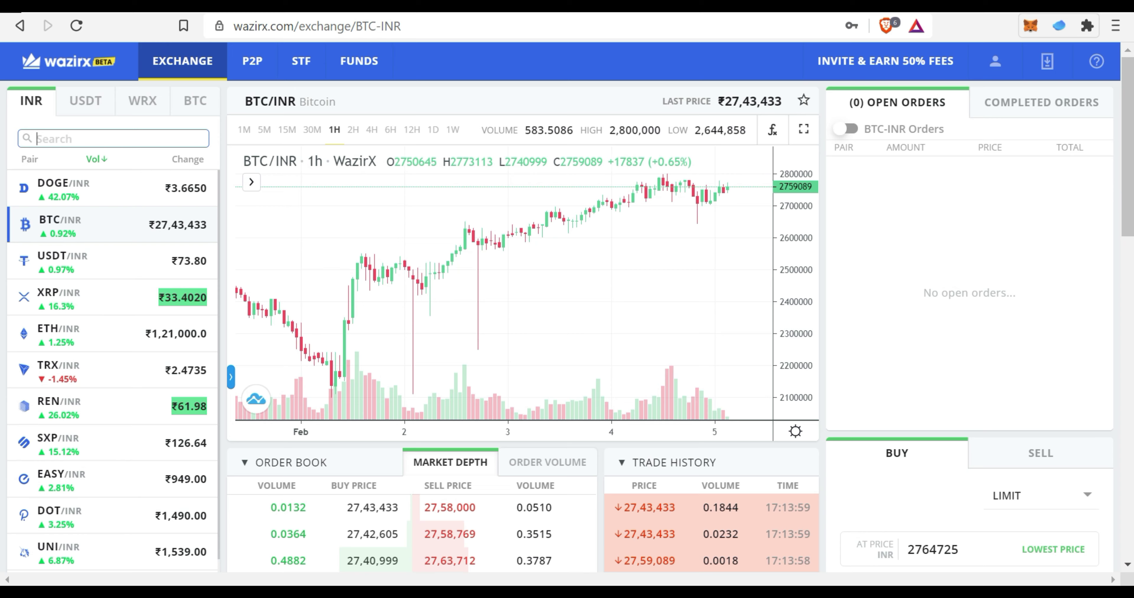
type("ROSE")
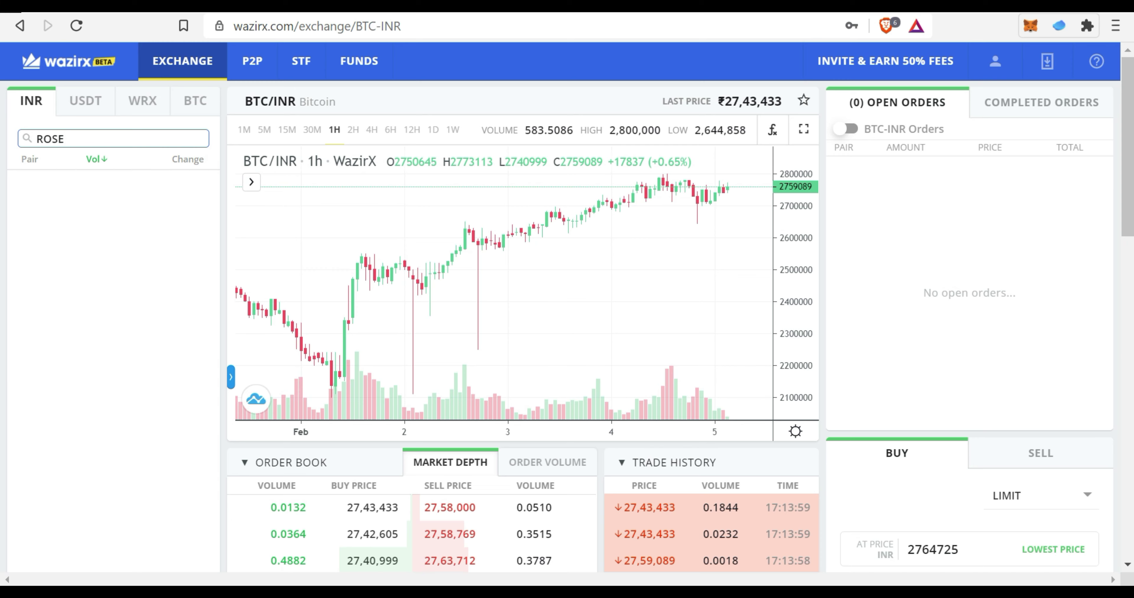
left_click(88, 102)
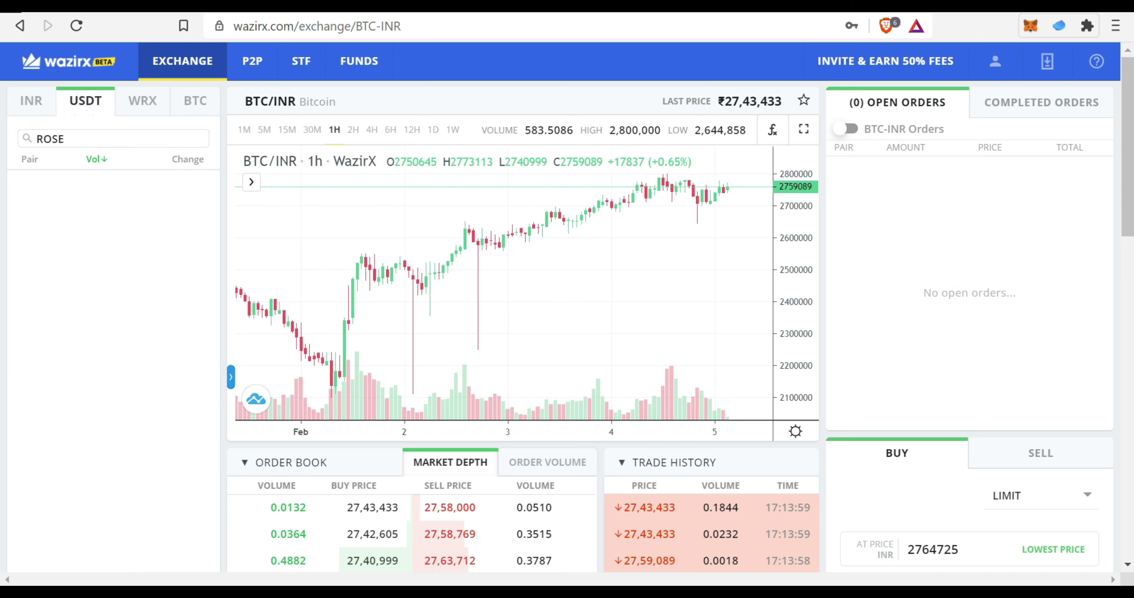
left_click(157, 115)
left_click(194, 102)
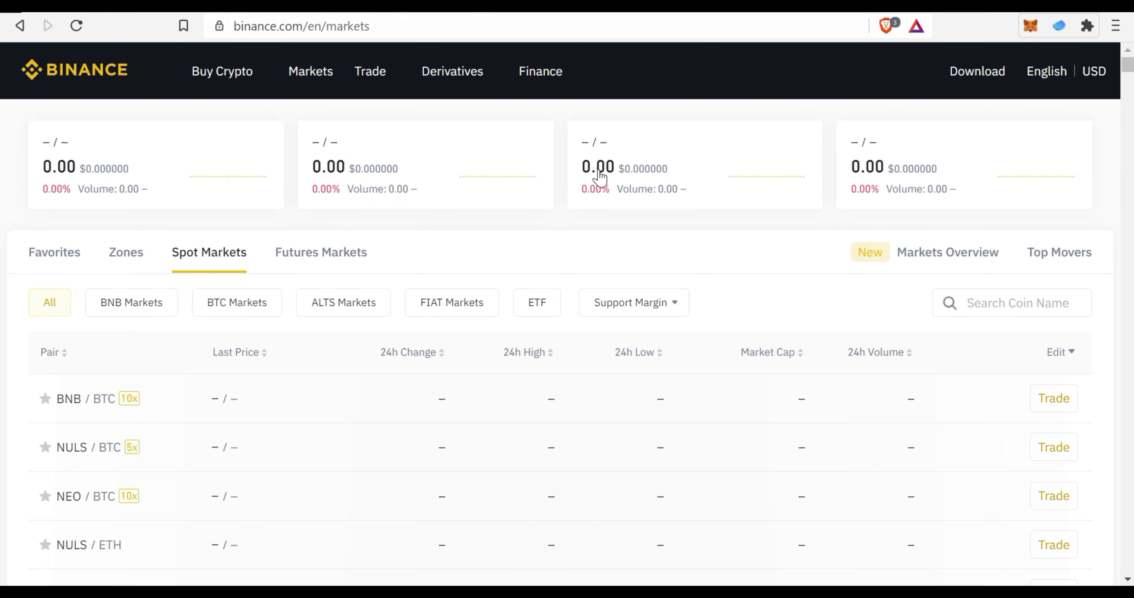
left_click(972, 304)
type("ROSE")
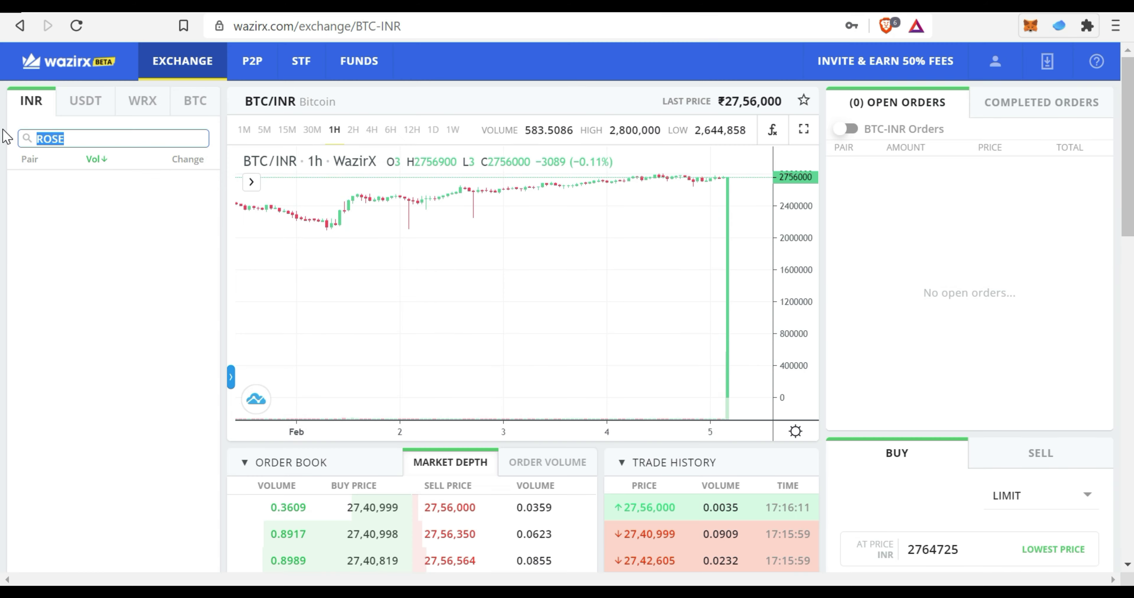
- Back in WazirX, clear the ROSE filter from the INR market list and select the BTC/INR pair
key("BackSpace")
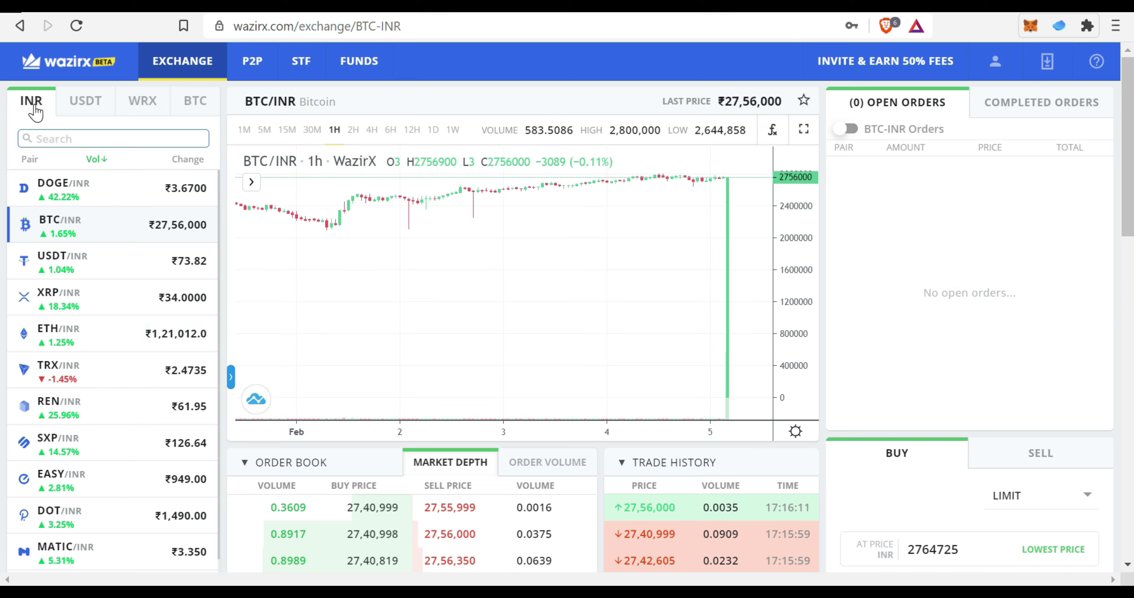
left_click(94, 233)
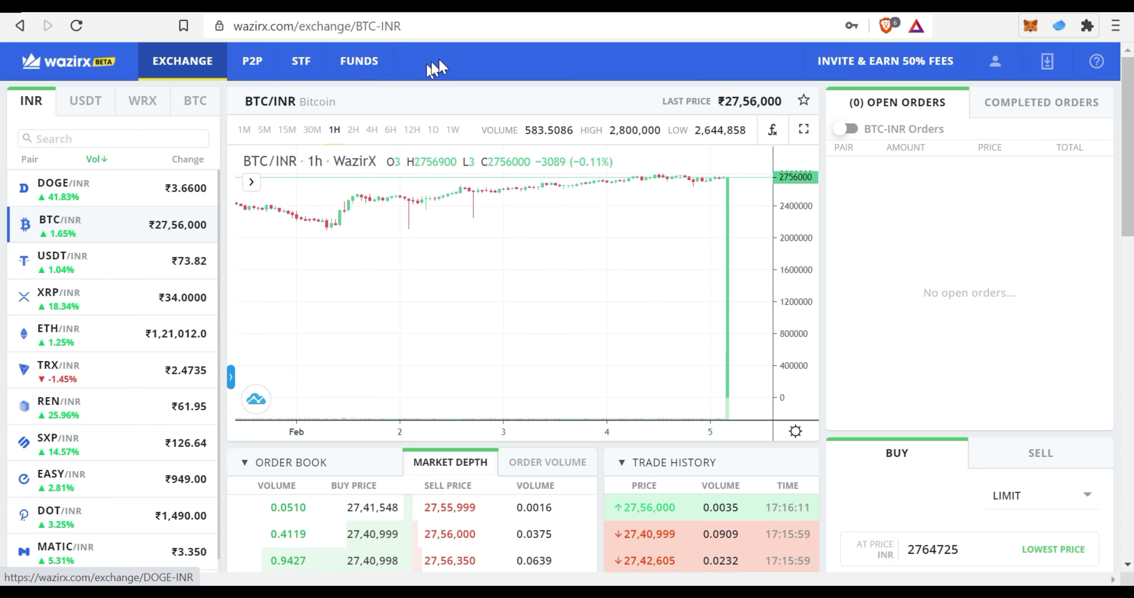
- Switch to the Funds page and examine the total balance of Matic Network (MATIC)
left_click(523, 9)
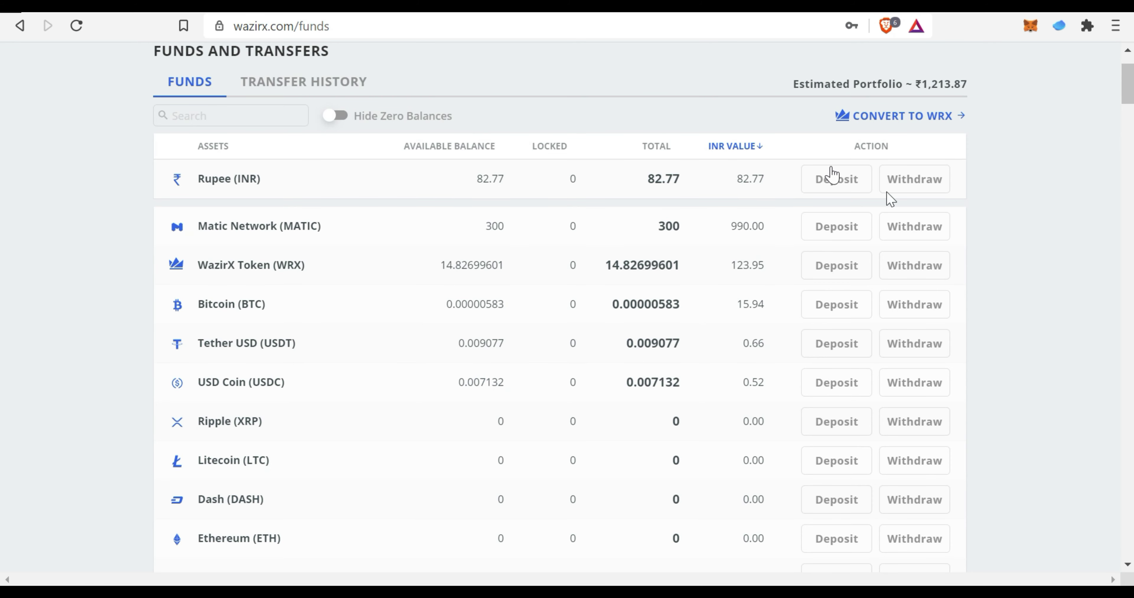
left_click_drag(704, 225, 647, 221)
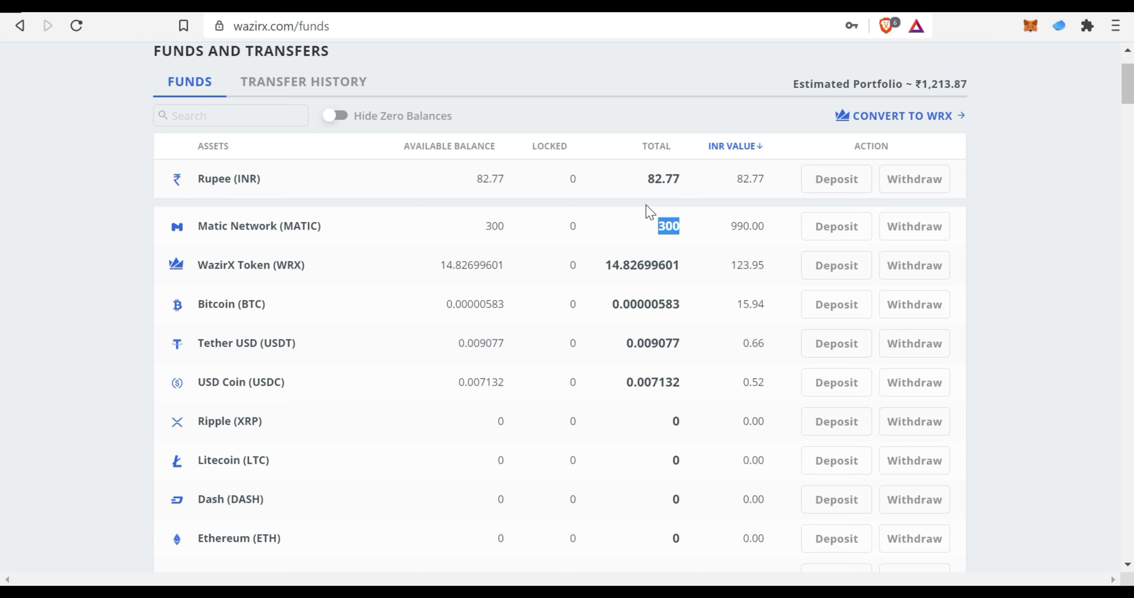
left_click(1004, 216)
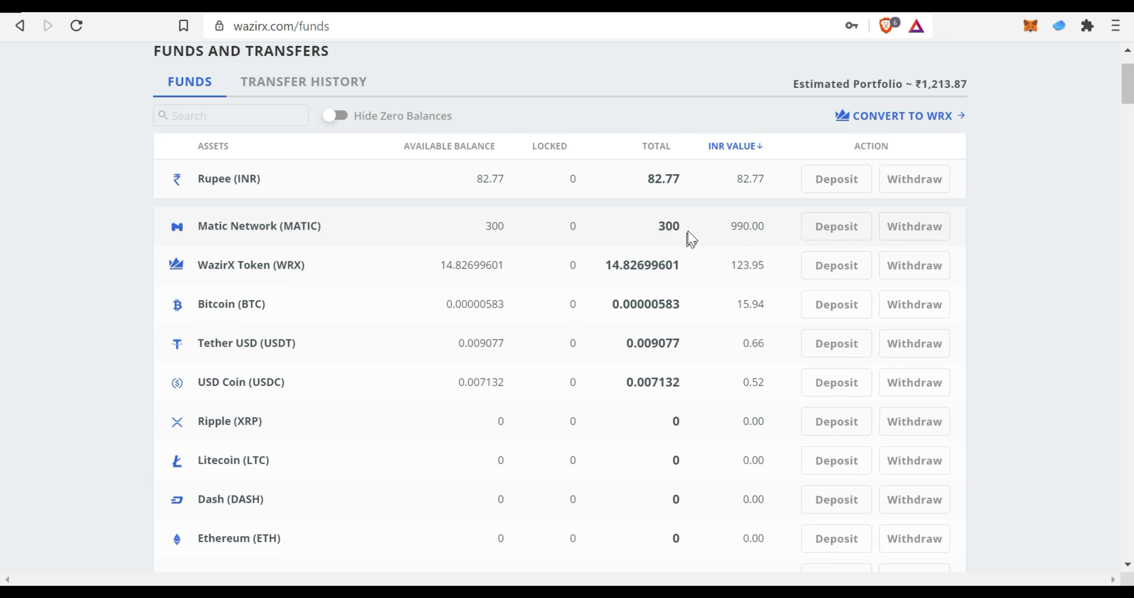
left_click_drag(689, 226, 652, 226)
left_click(1008, 264)
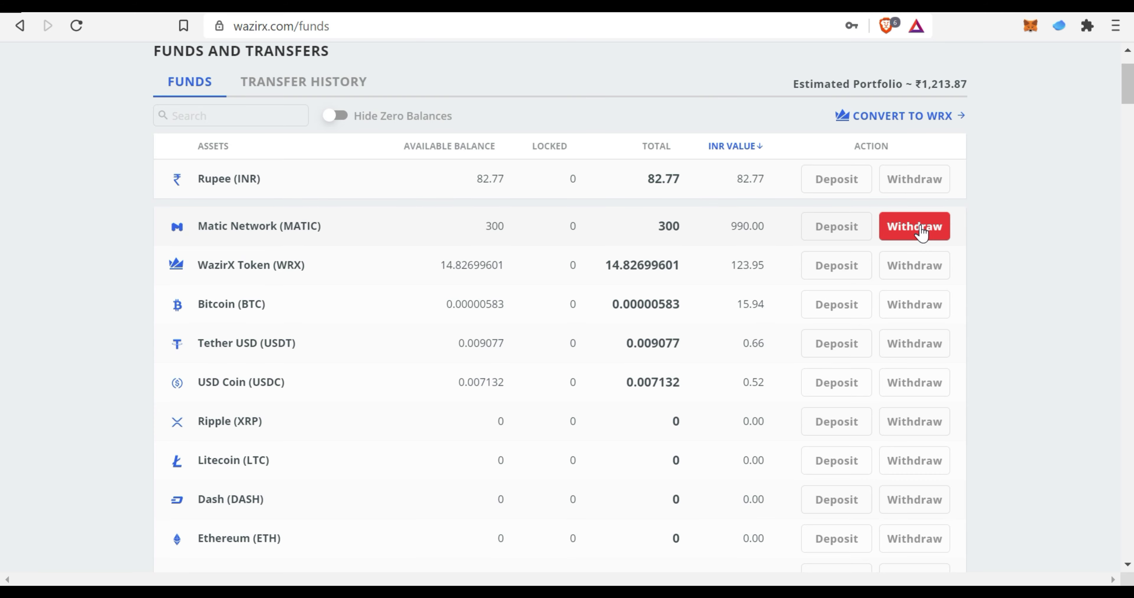
- Open the withdrawal form for Matic Network (MATIC) and set the volume to the entire available balance of 300
left_click(921, 233)
scroll(602, 243, "down", 2)
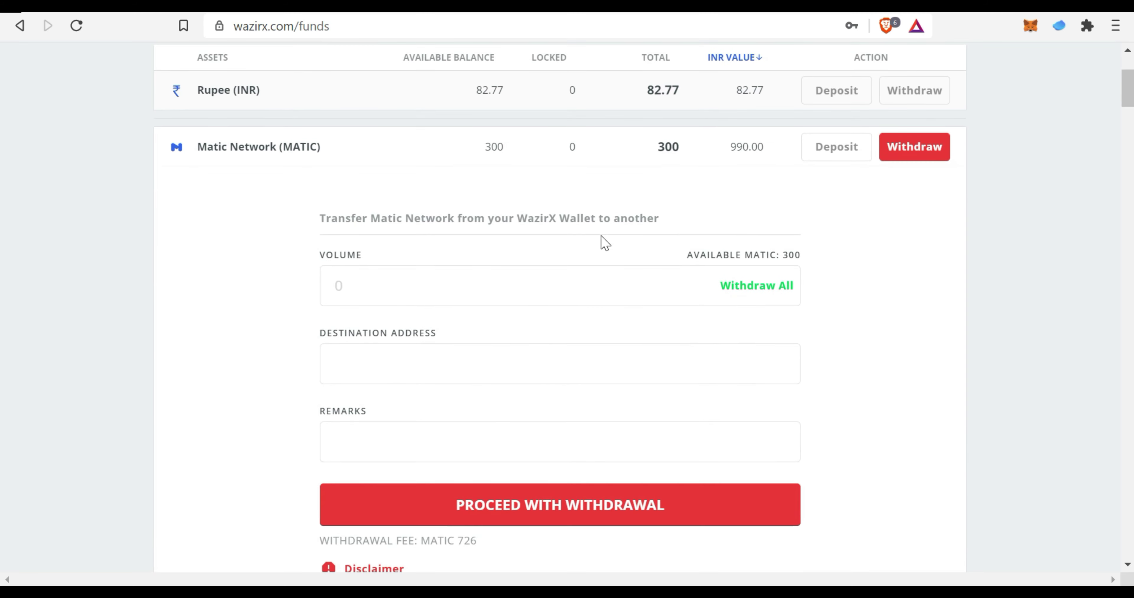
left_click(682, 278)
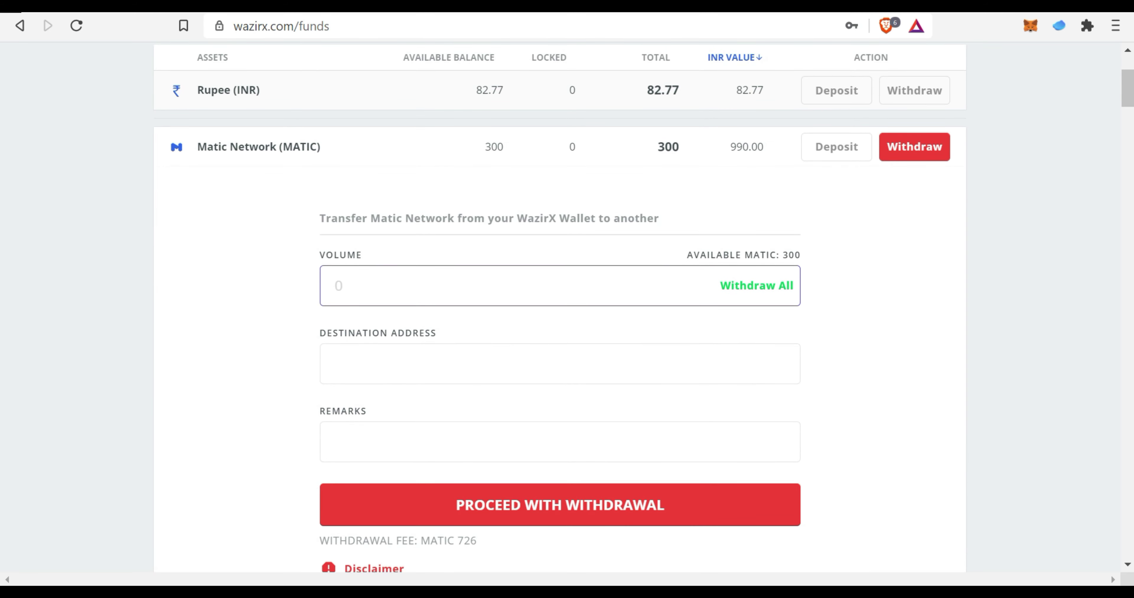
left_click(761, 291)
key("Tab")
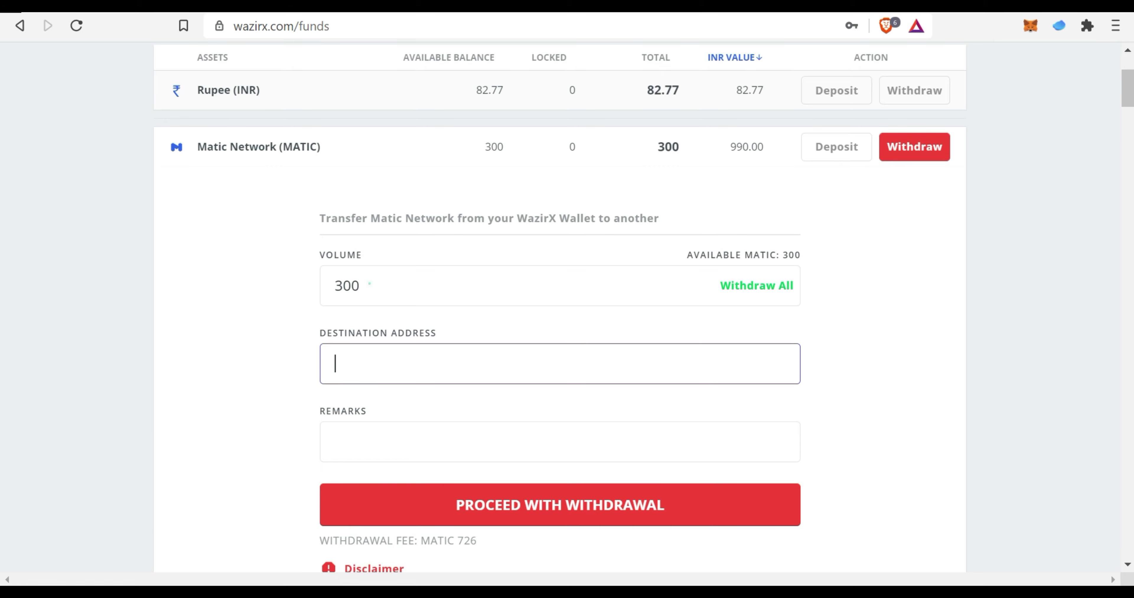
key("shift+Tab")
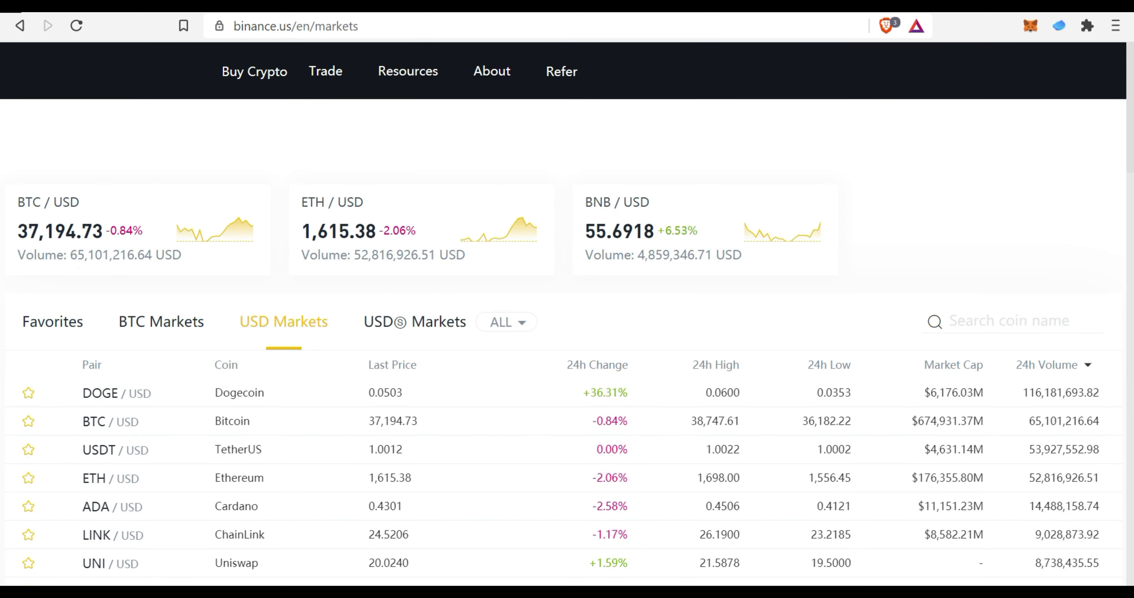
- Switch to Binance.US, open the wallet's Deposit page and choose MATIC (Matic Network) as the deposit coin
mouse_move(344, 93)
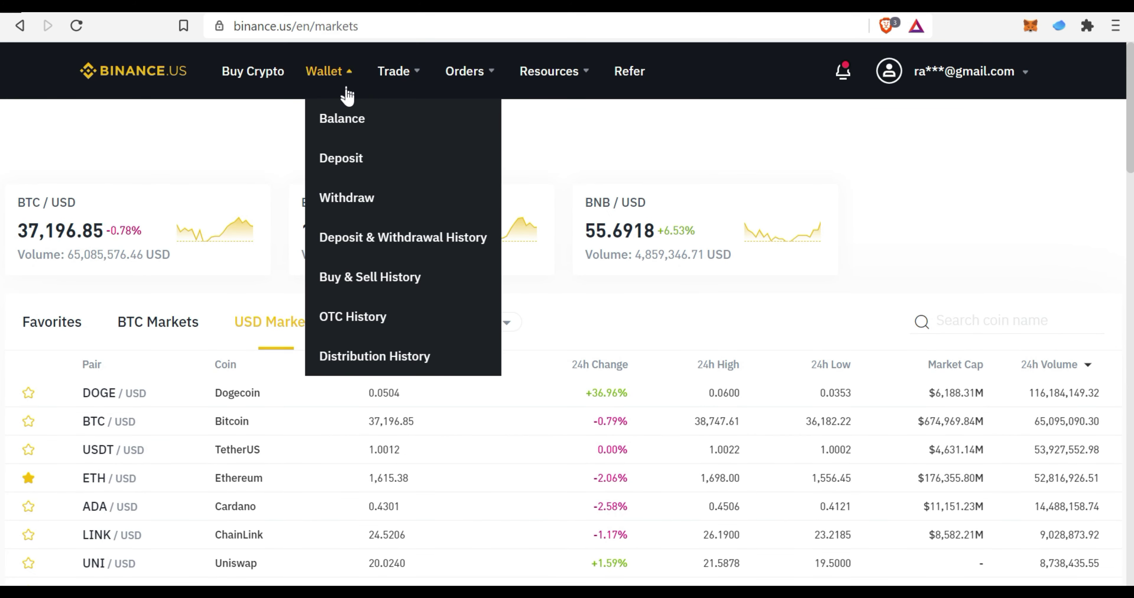
left_click(336, 167)
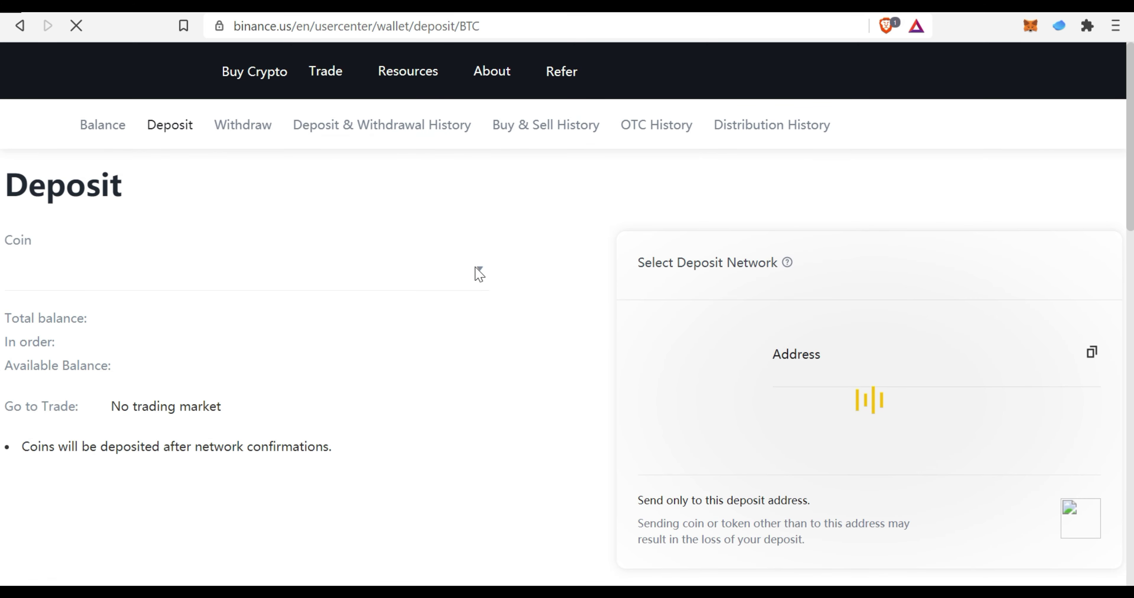
left_click(474, 265)
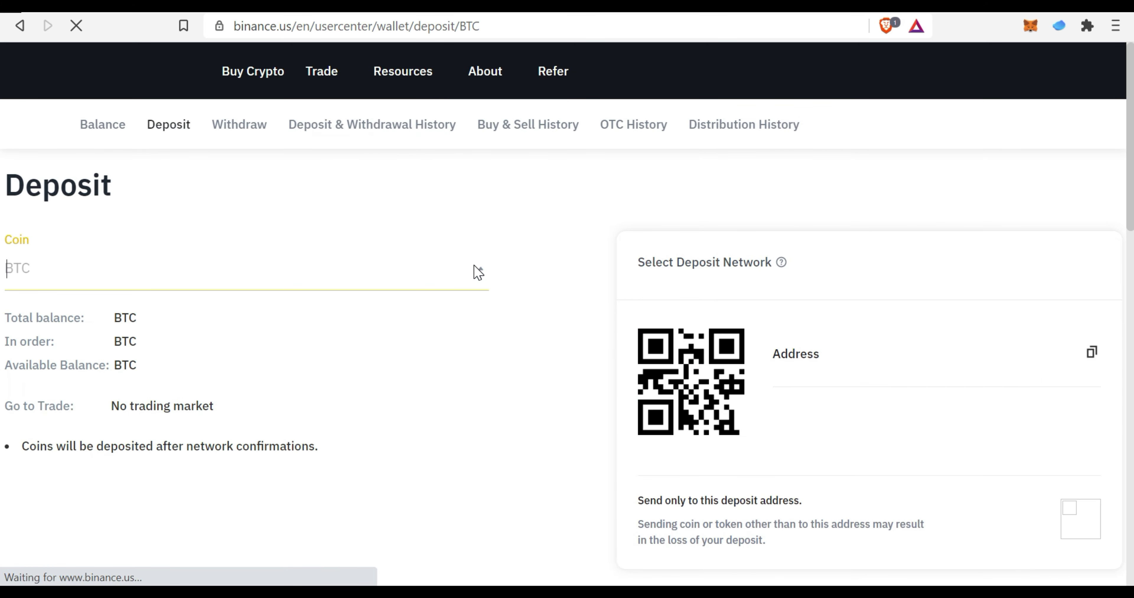
left_click(473, 265)
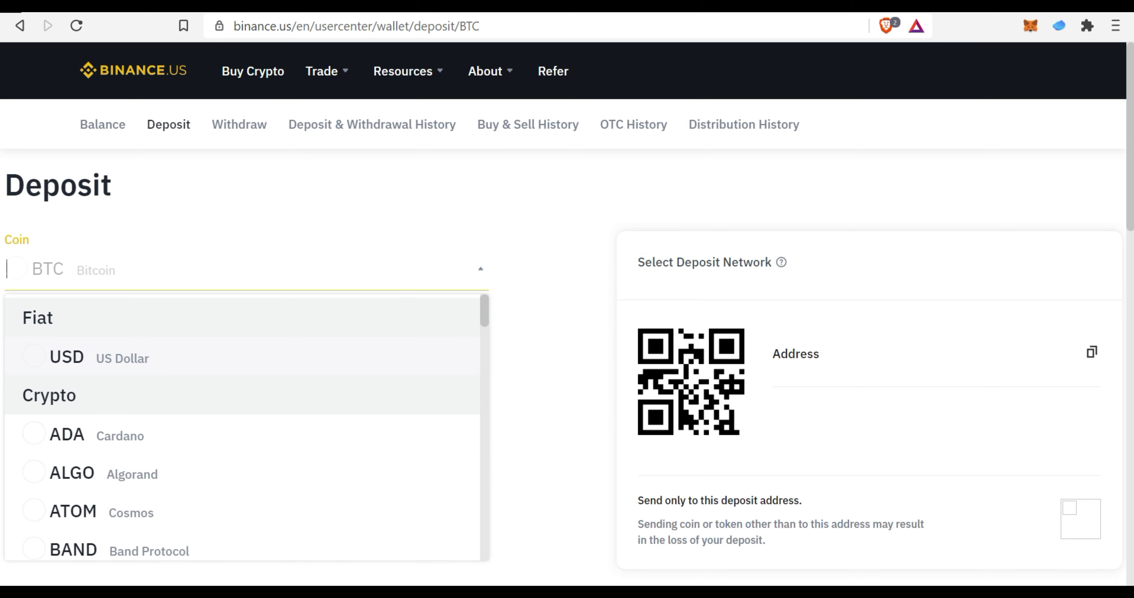
type("mati")
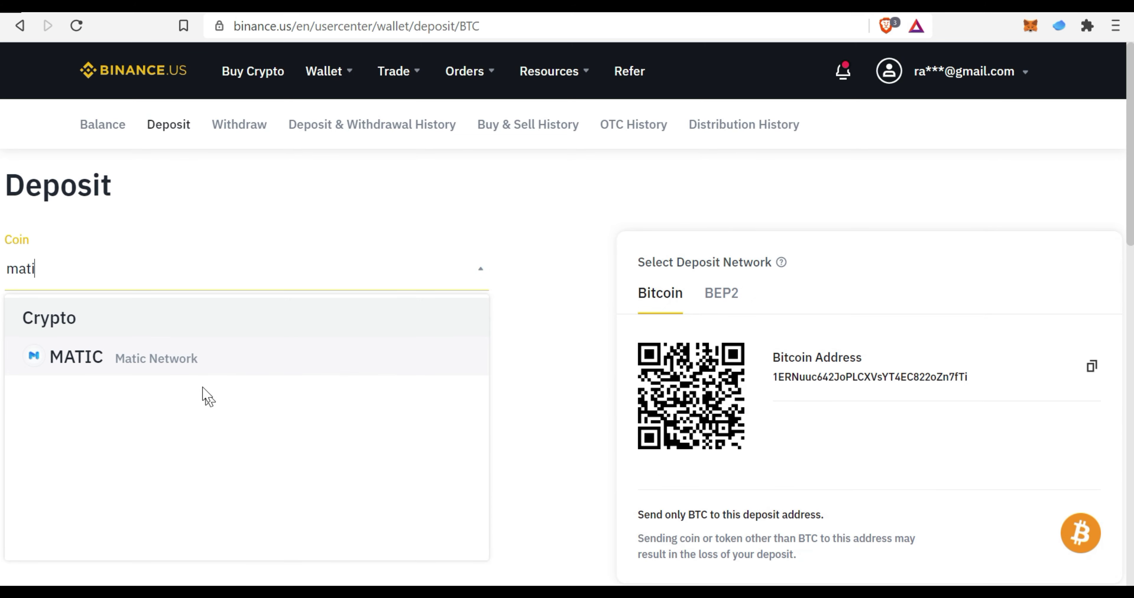
left_click(195, 359)
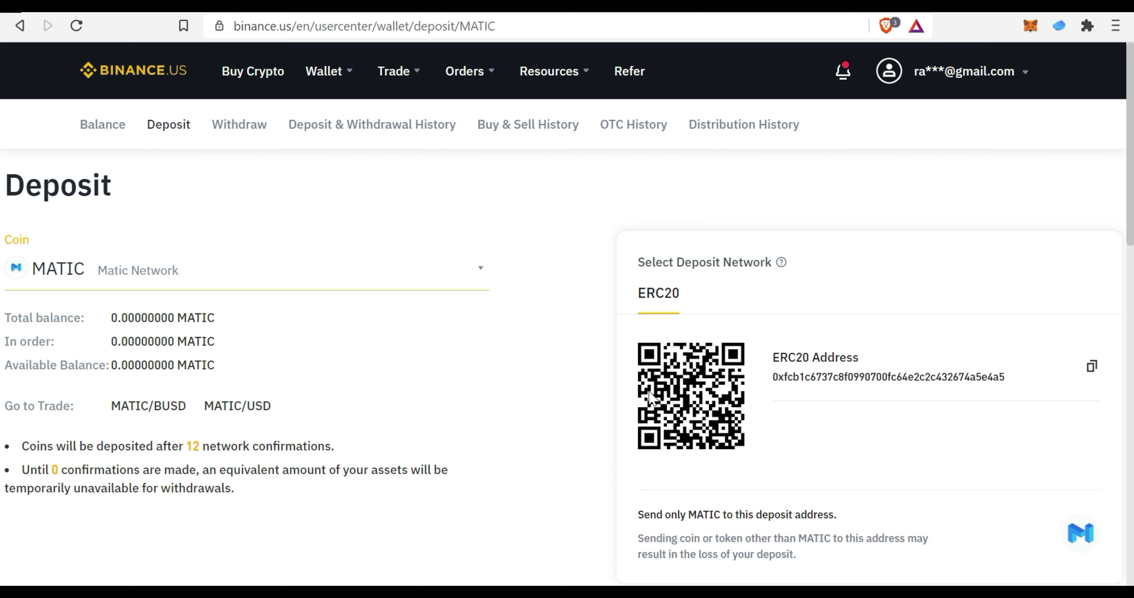
- Copy the ERC20 deposit address for MATIC to the clipboard
mouse_move(775, 266)
left_click_drag(769, 363, 861, 358)
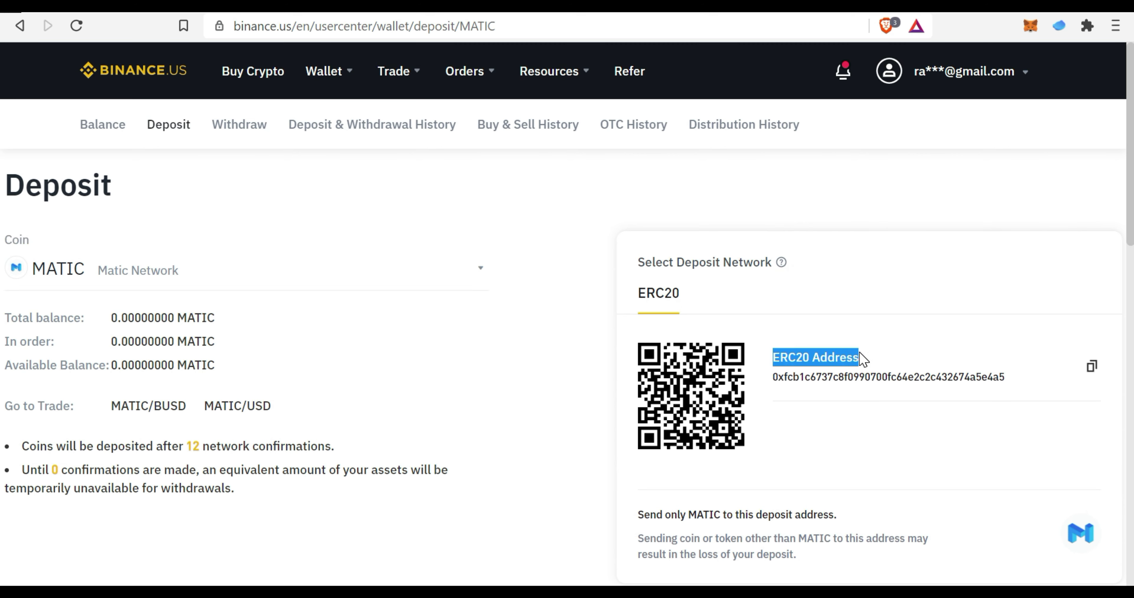
left_click(1093, 374)
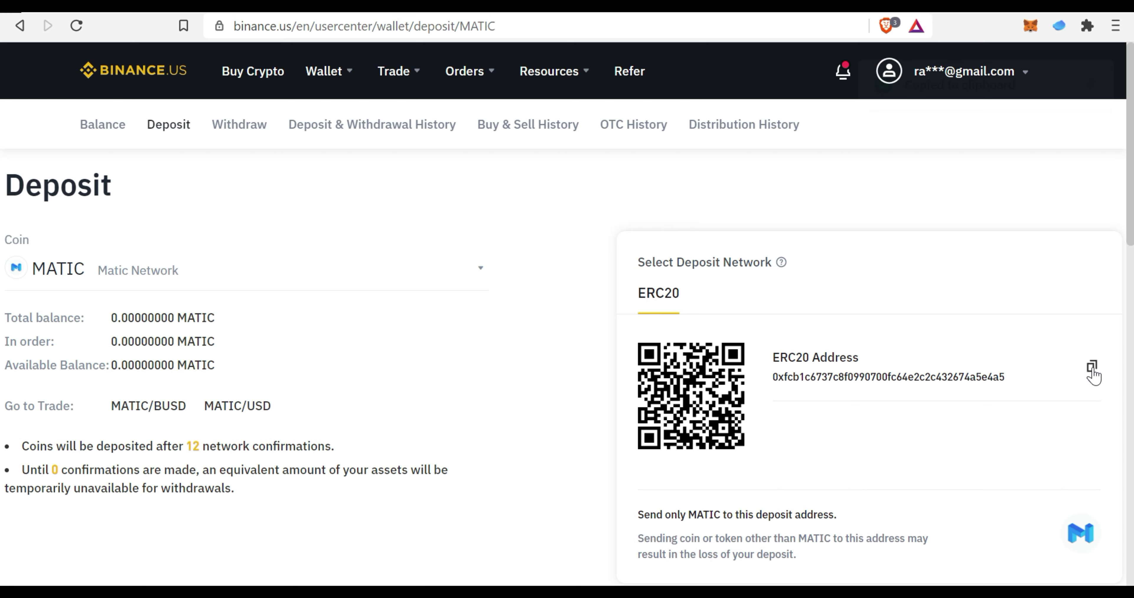
left_click_drag(1040, 400, 766, 387)
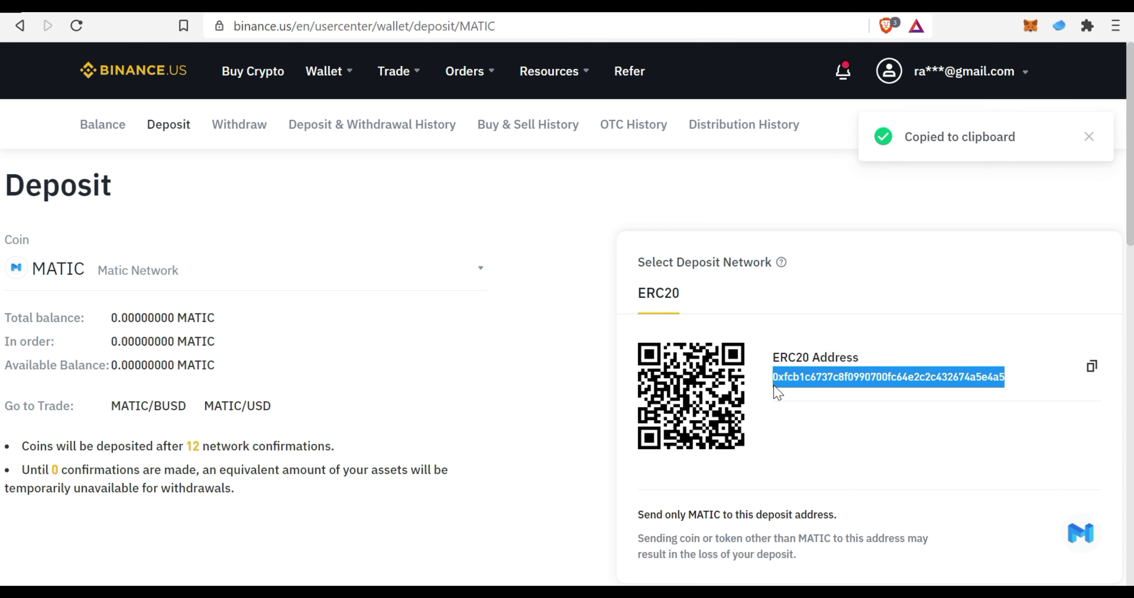
left_click(1091, 368)
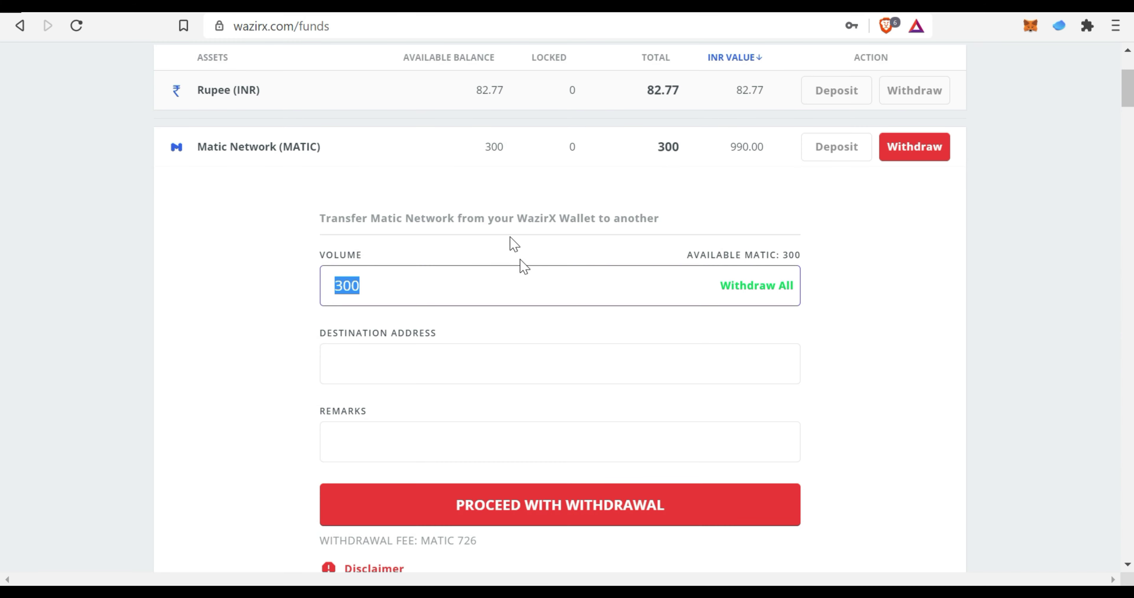
- Back in WazirX, paste the copied deposit address as the withdrawal destination and enter the remark "Sending to Binance"
left_click(481, 359)
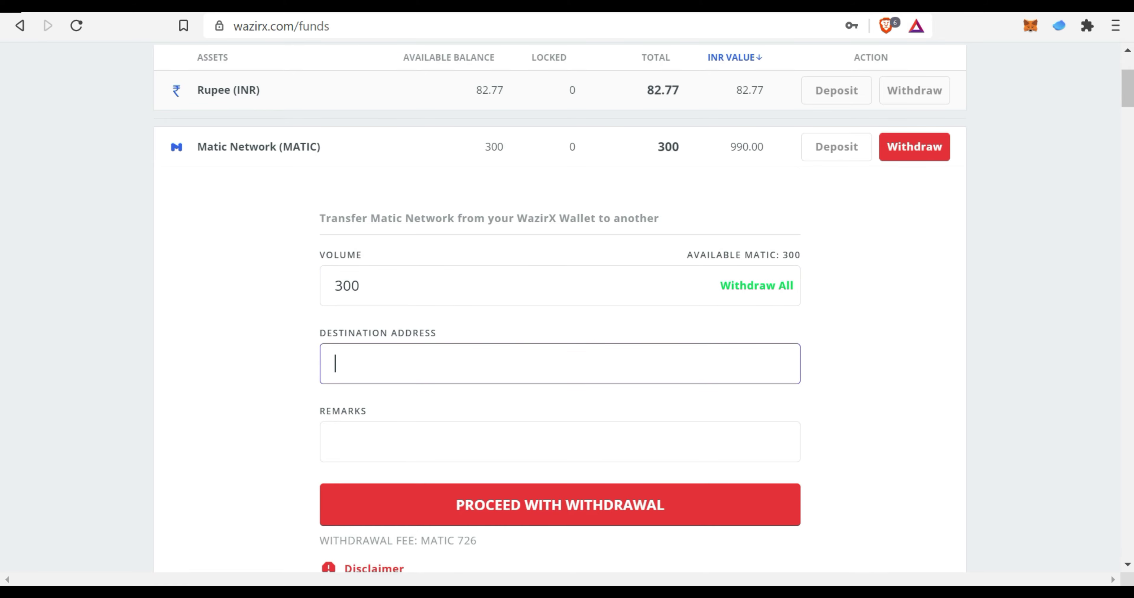
key("ctrl+v")
left_click(511, 426)
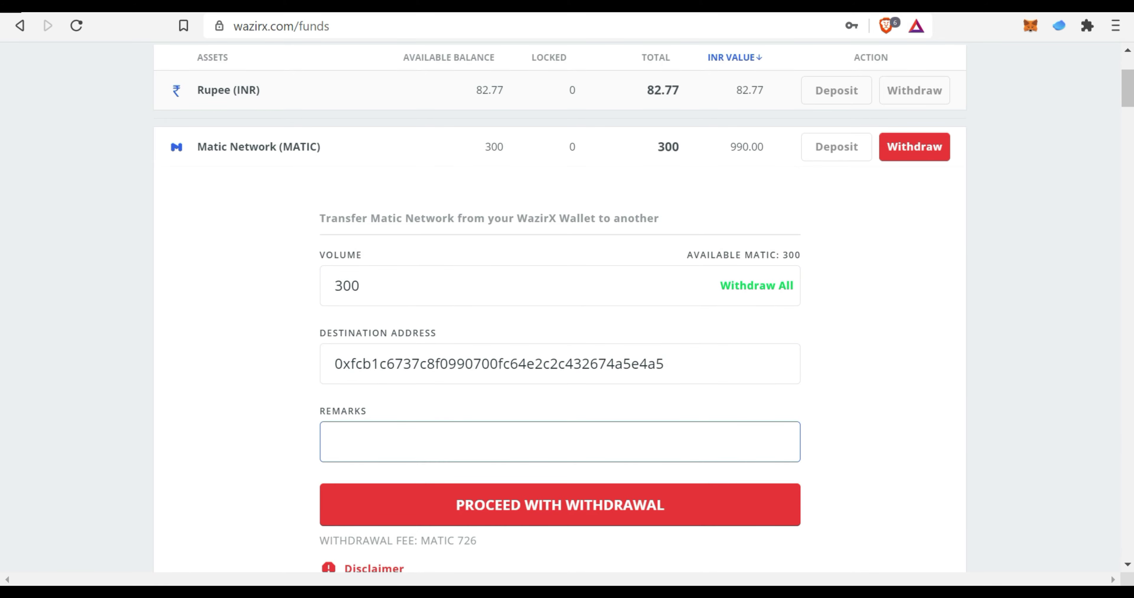
type("Sending to Binance")
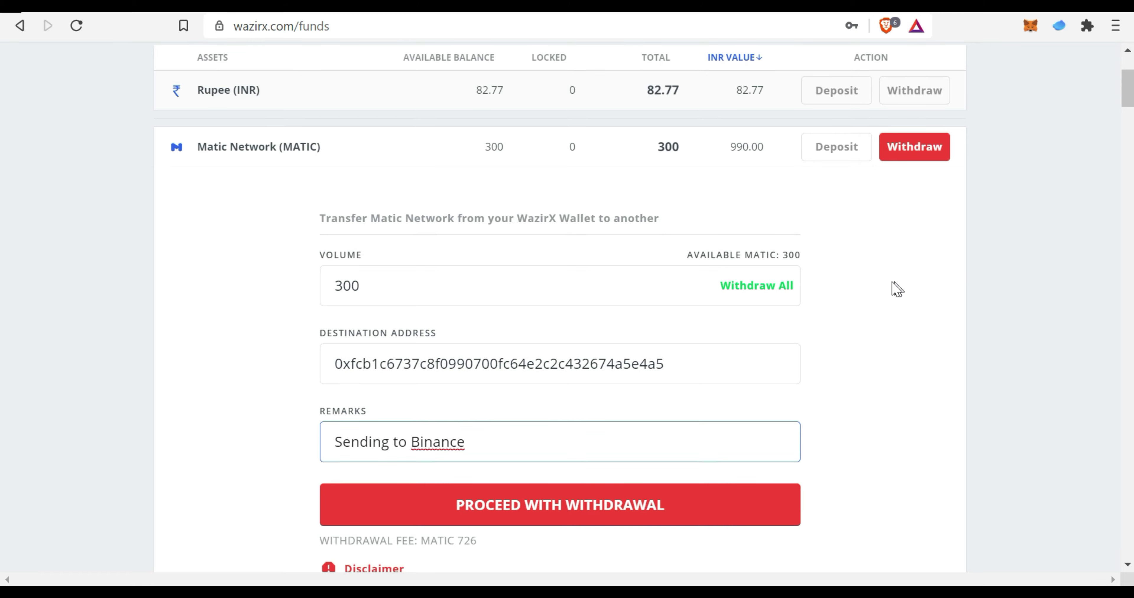
- Examine the MATIC withdrawal fee and compare it with the available MATIC balance in the withdrawal form
left_click(792, 256)
scroll(792, 256, "down", 4)
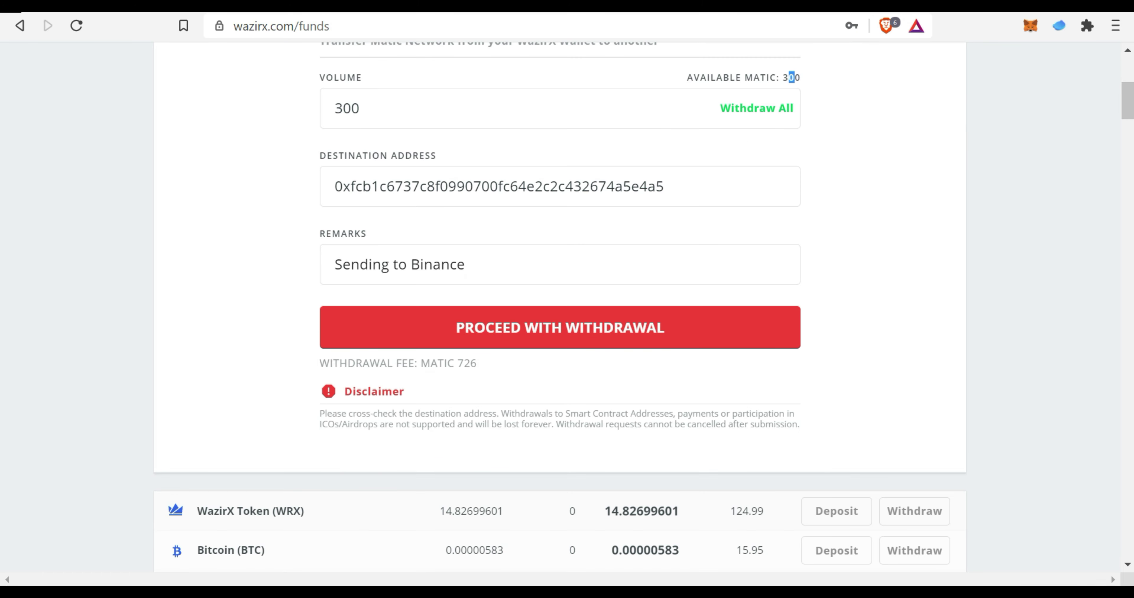
left_click_drag(463, 363, 479, 362)
double_click(473, 363)
left_click(915, 367)
scroll(915, 367, "up", 2)
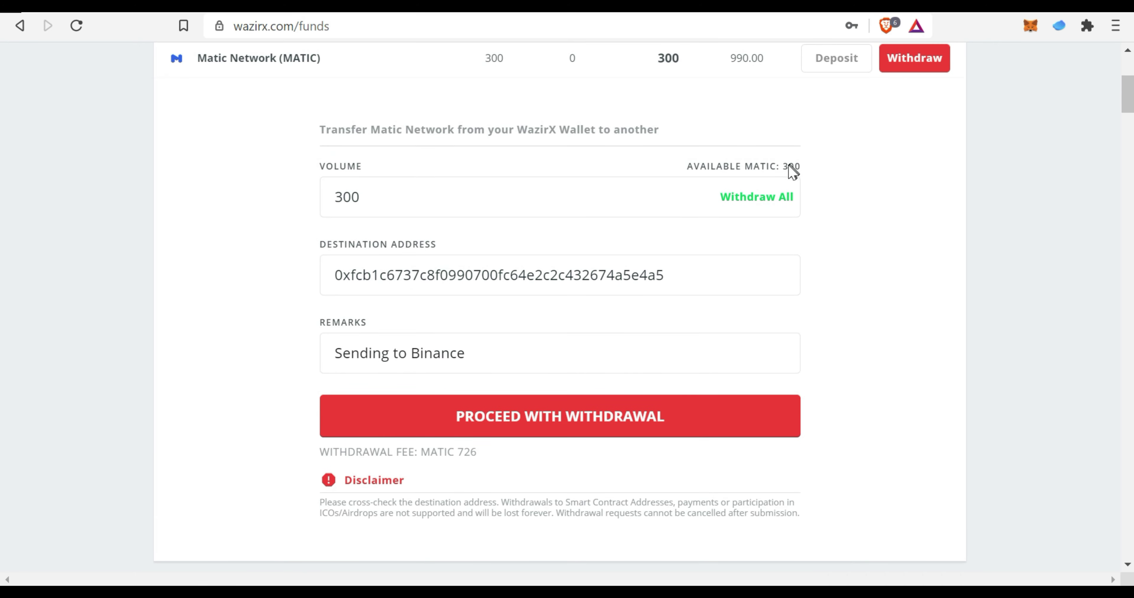
left_click_drag(477, 452, 319, 452)
left_click(468, 457)
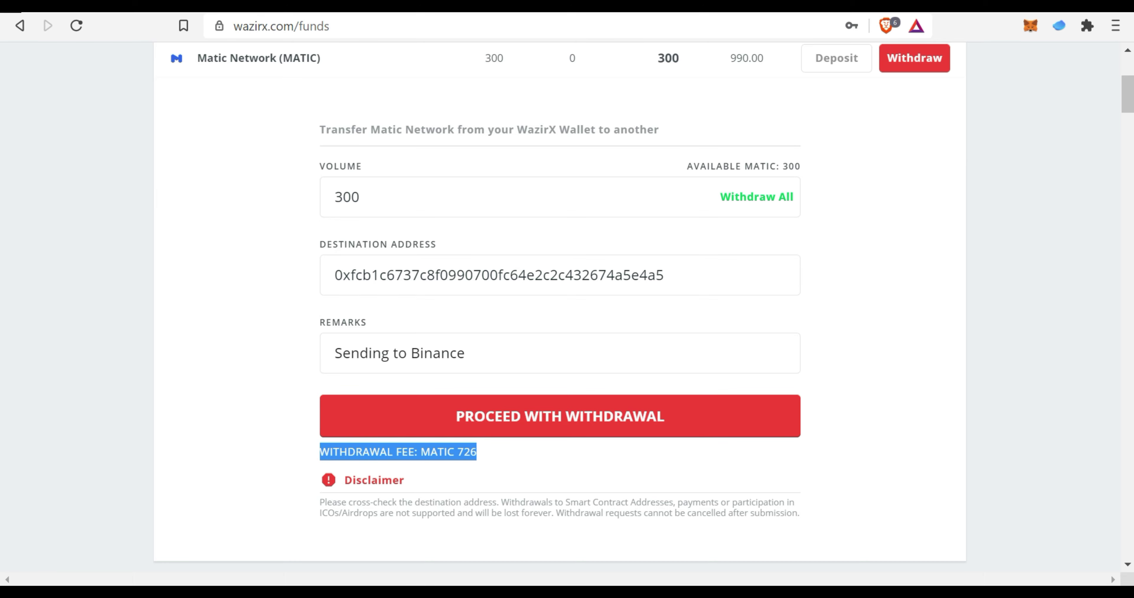
left_click_drag(454, 457, 511, 488)
scroll(506, 515, "up", 2)
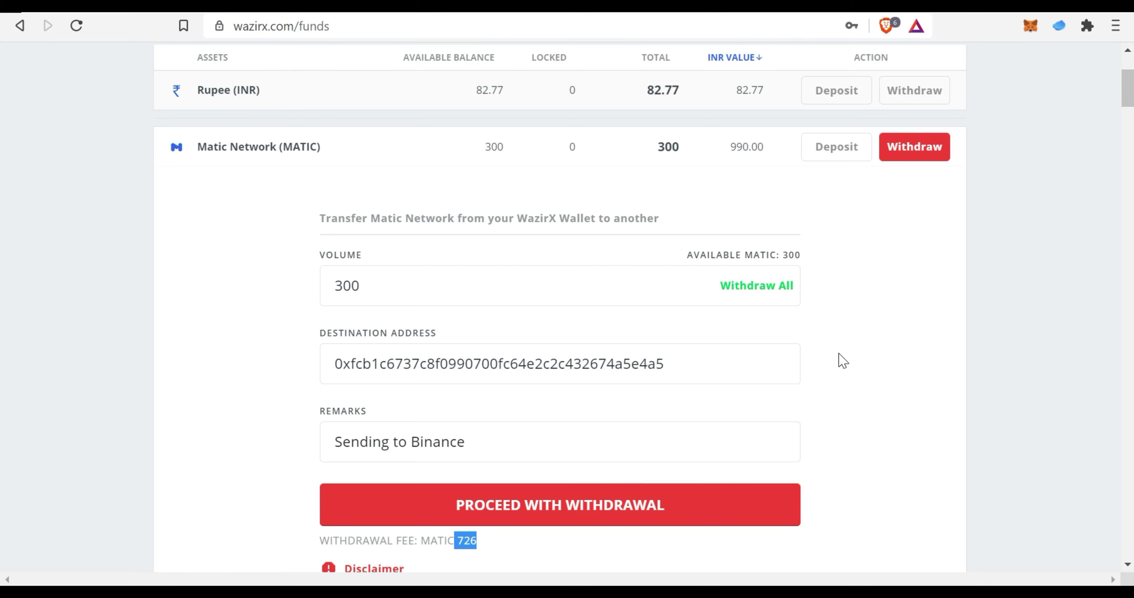
scroll(841, 359, "down", 2)
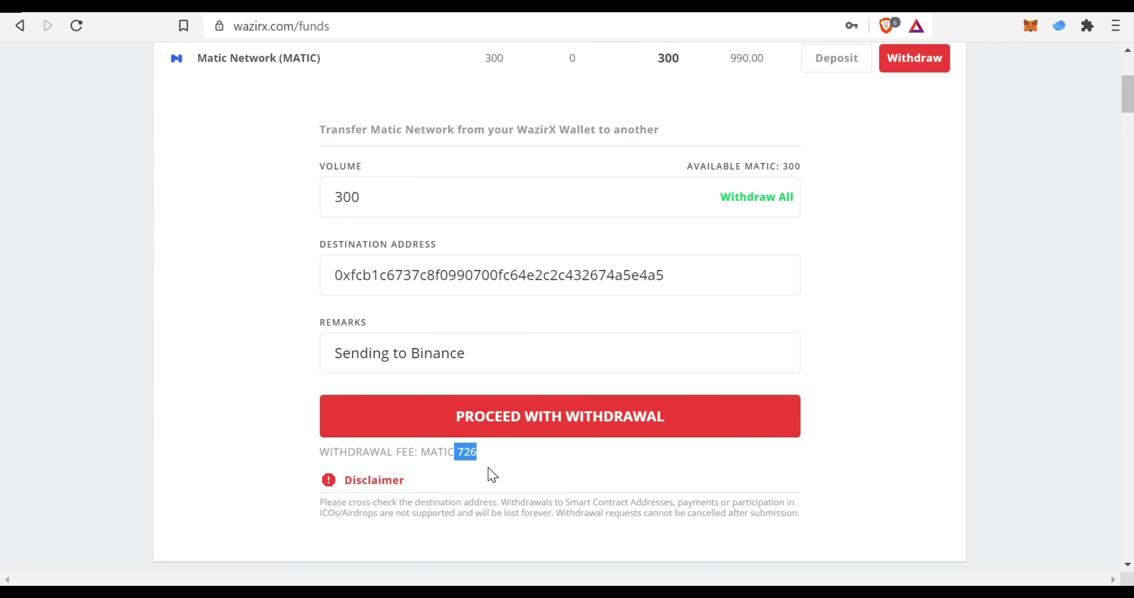
left_click(926, 429)
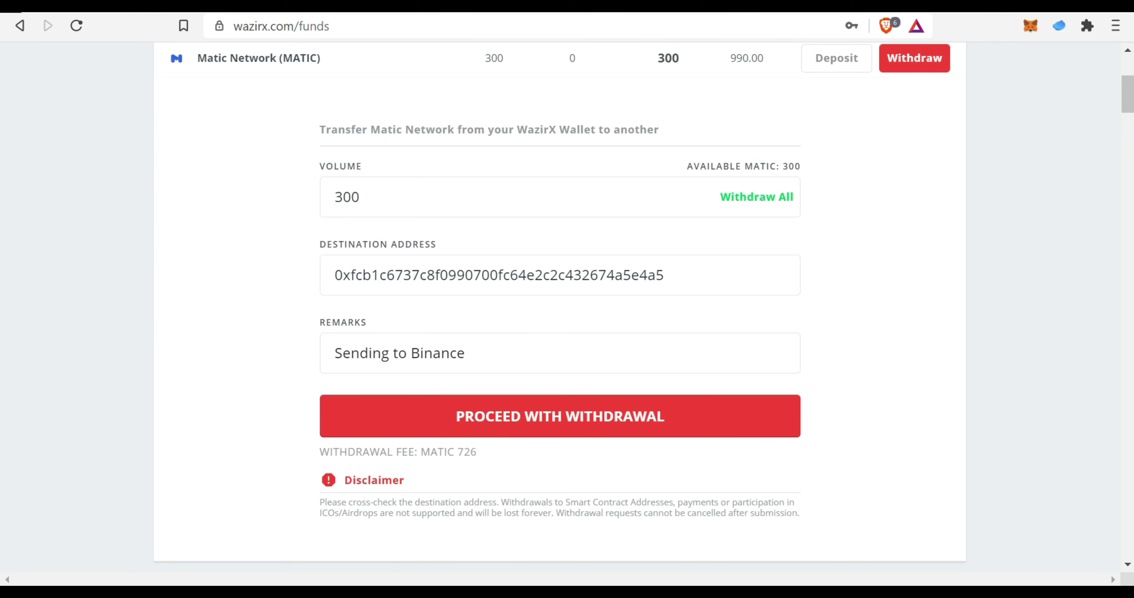